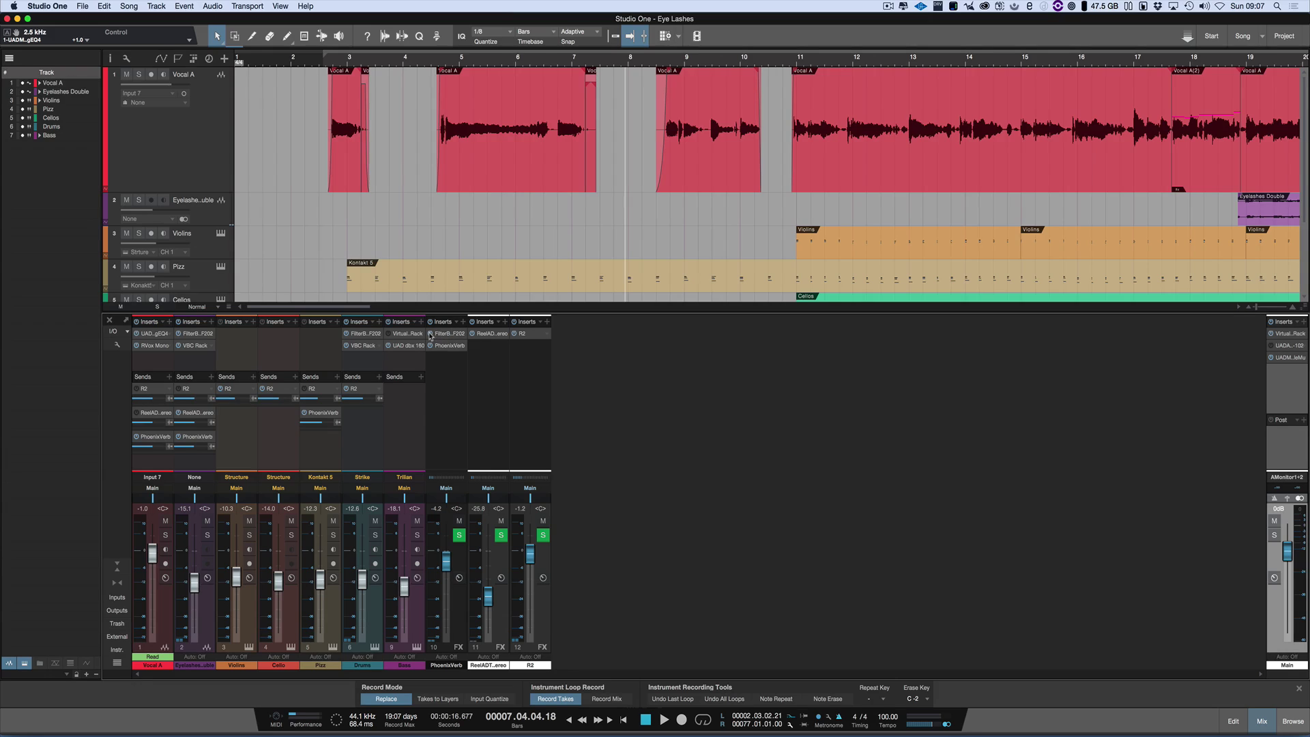
- Play the song from just before the first vocal phrase and stop shortly after bar 10
{"action": "left_click", "coordinate": [324, 67]}
{"action": "key", "text": "space"}
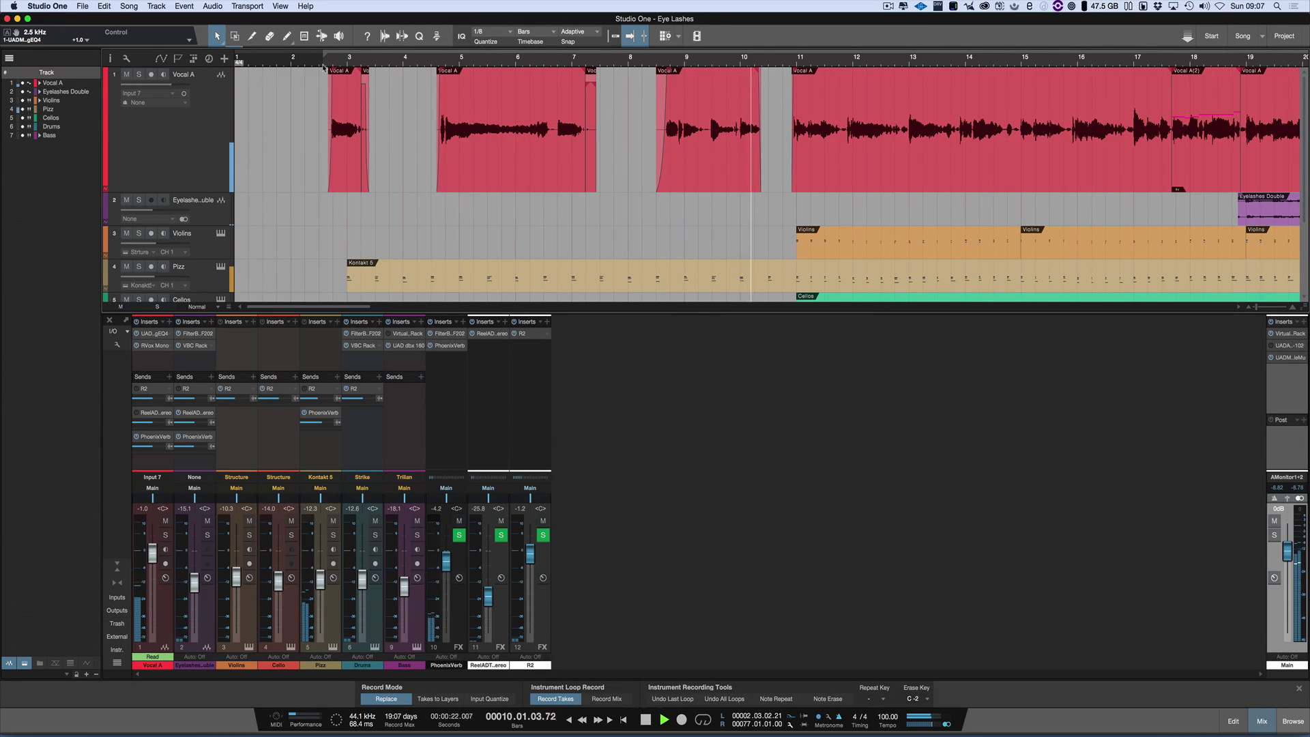
{"action": "key", "text": "space"}
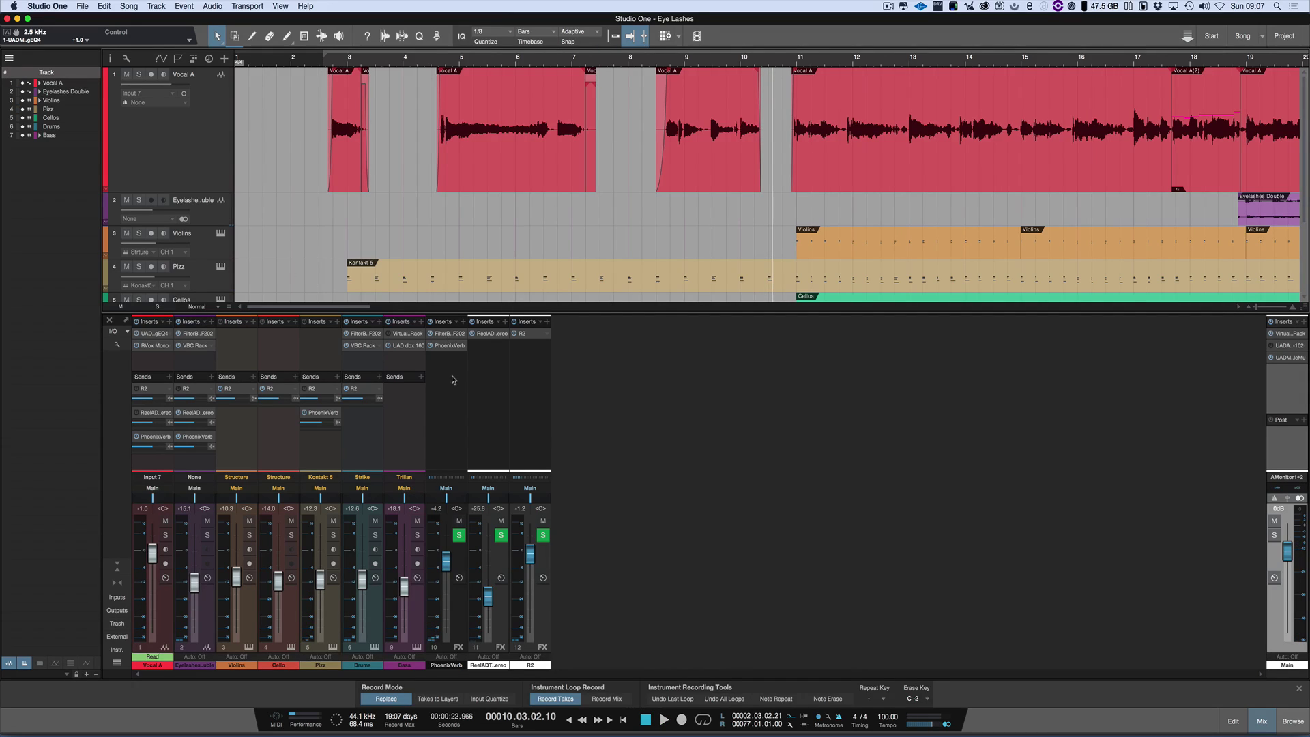
- Open the PhoenixVerb bus's reverb and its FilterBank F202 in separate windows, with the reverb pinned and the filter placed above it
{"action": "left_click", "coordinate": [451, 345]}
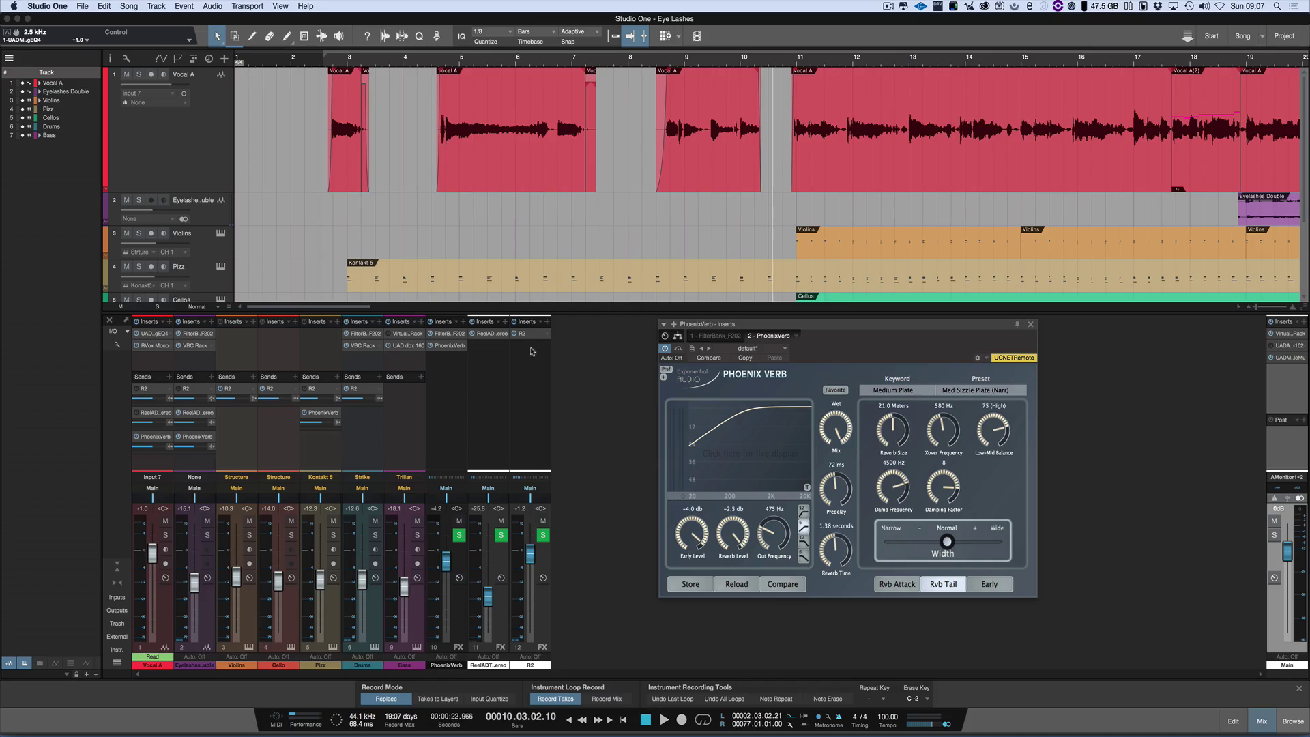
{"action": "left_click", "coordinate": [1016, 324]}
{"action": "left_click", "coordinate": [454, 339]}
{"action": "left_click", "coordinate": [716, 335]}
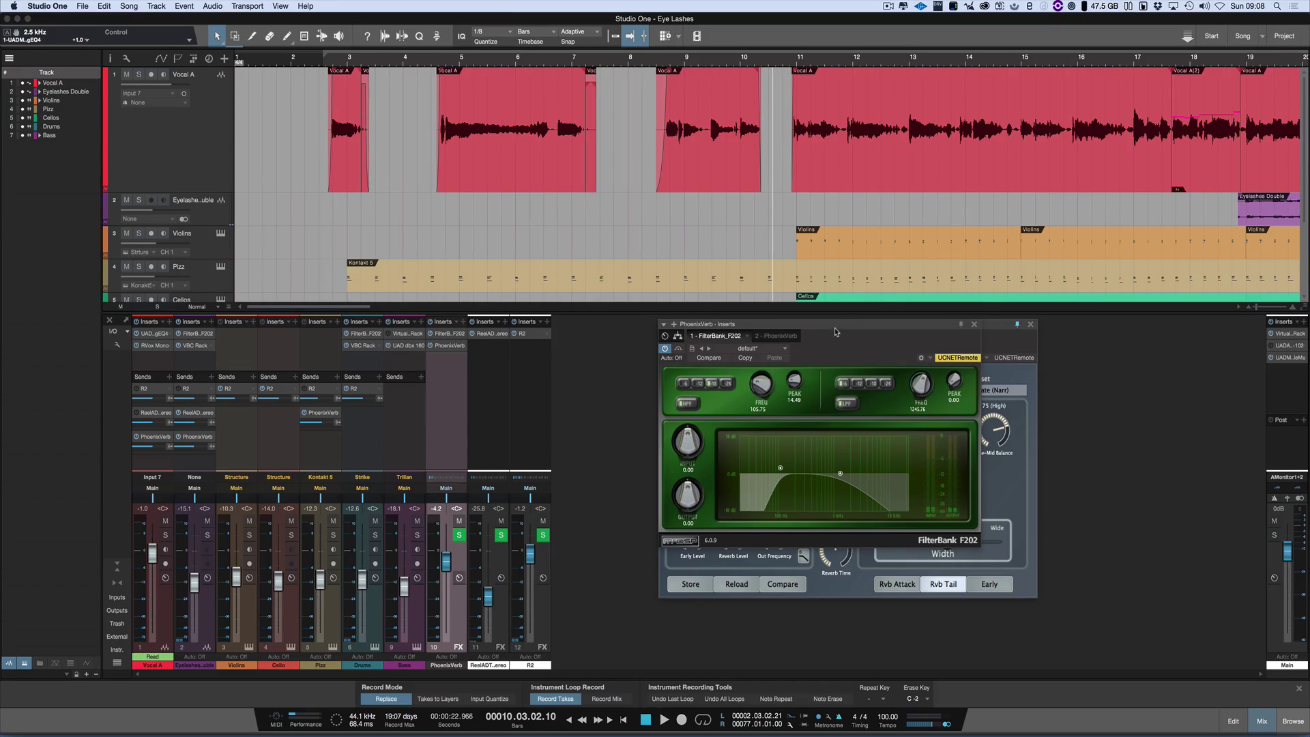
{"action": "left_click_drag", "start_coordinate": [836, 324], "coordinate": [900, 85]}
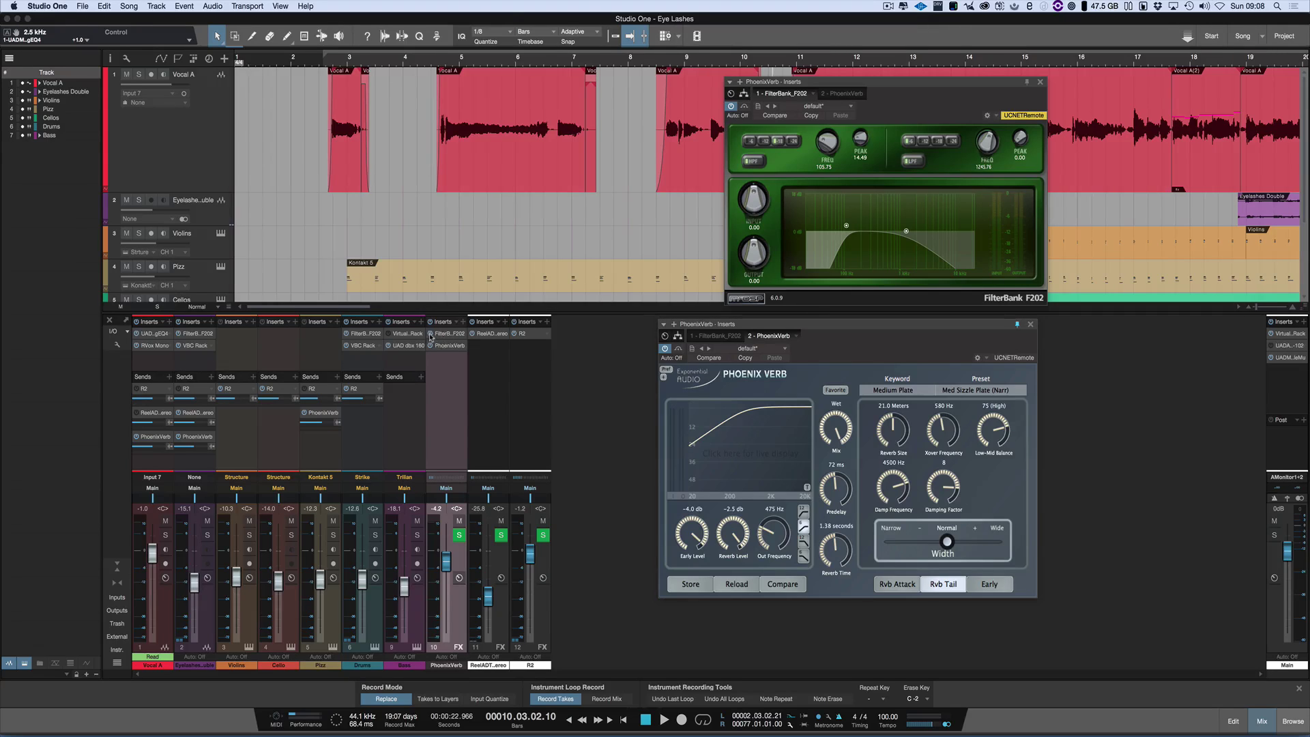
- Audition the opening vocal phrases from bar 2 with the FilterBank F202 bypassed, and end the bypass
{"action": "left_click", "coordinate": [326, 66]}
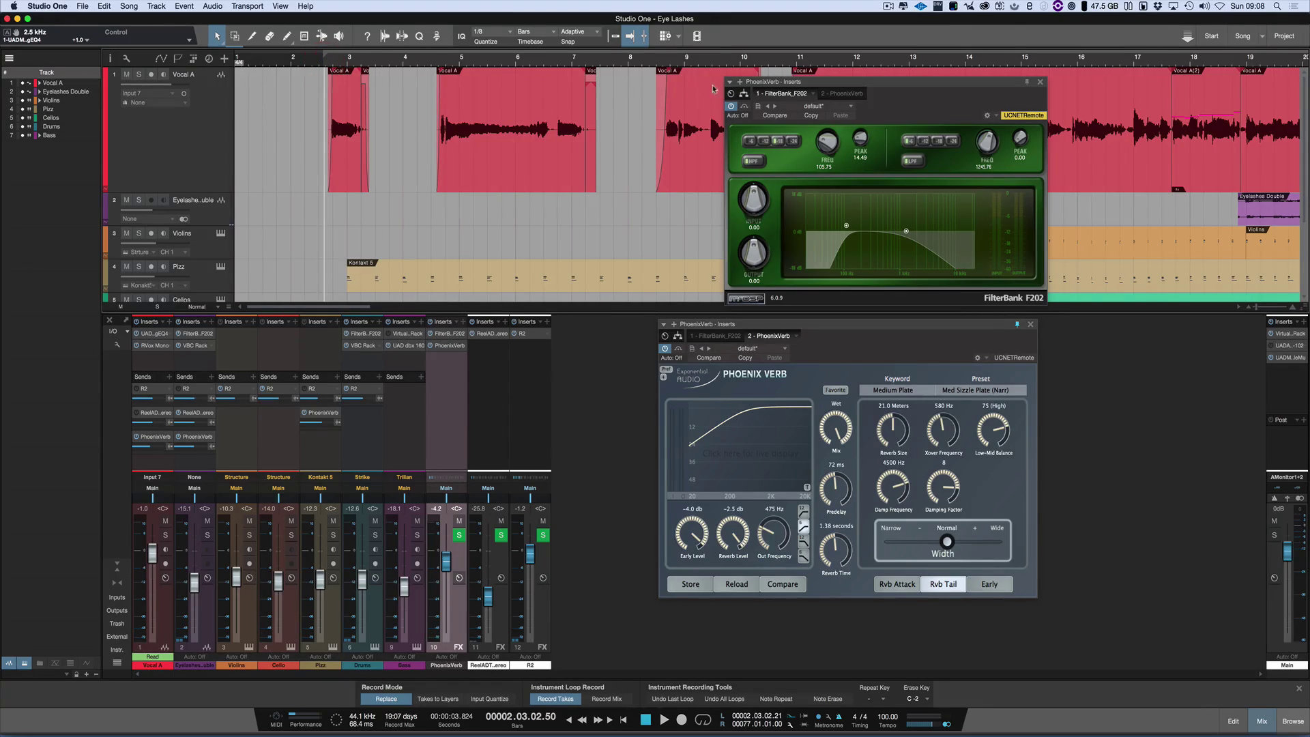
{"action": "left_click", "coordinate": [744, 106]}
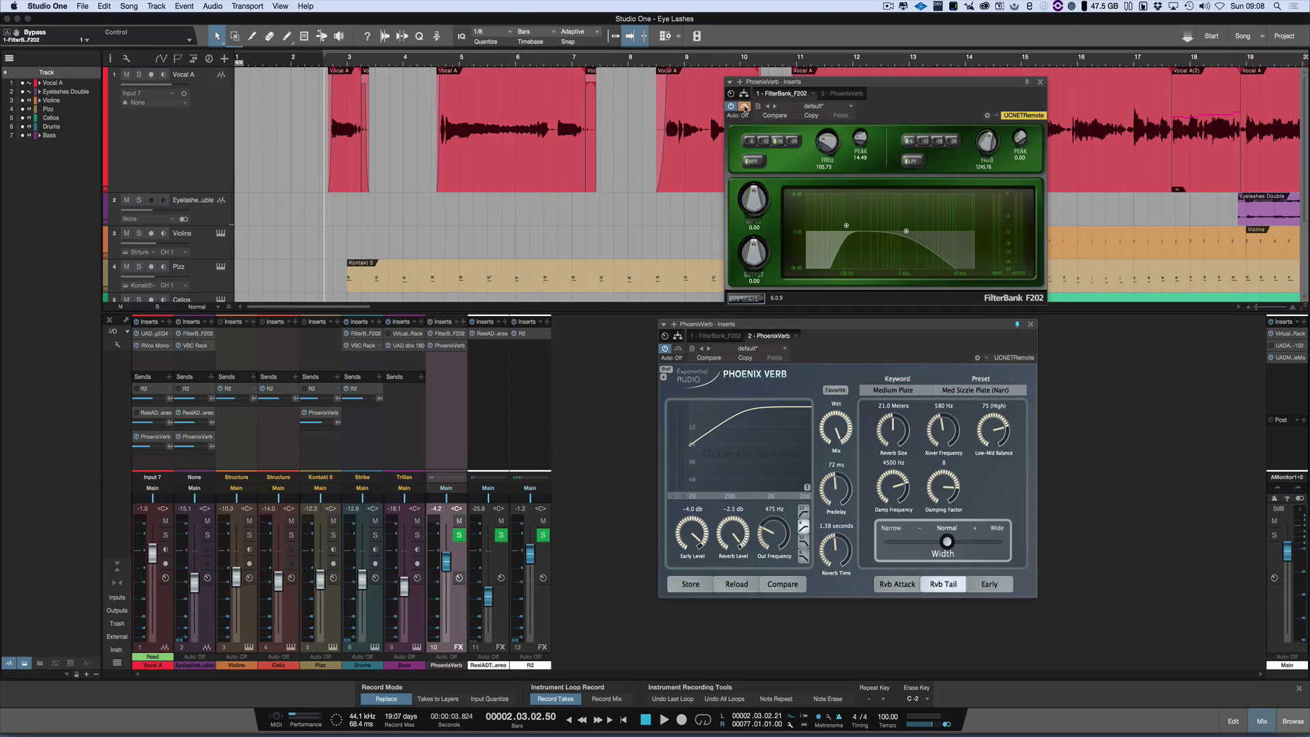
{"action": "key", "text": "space"}
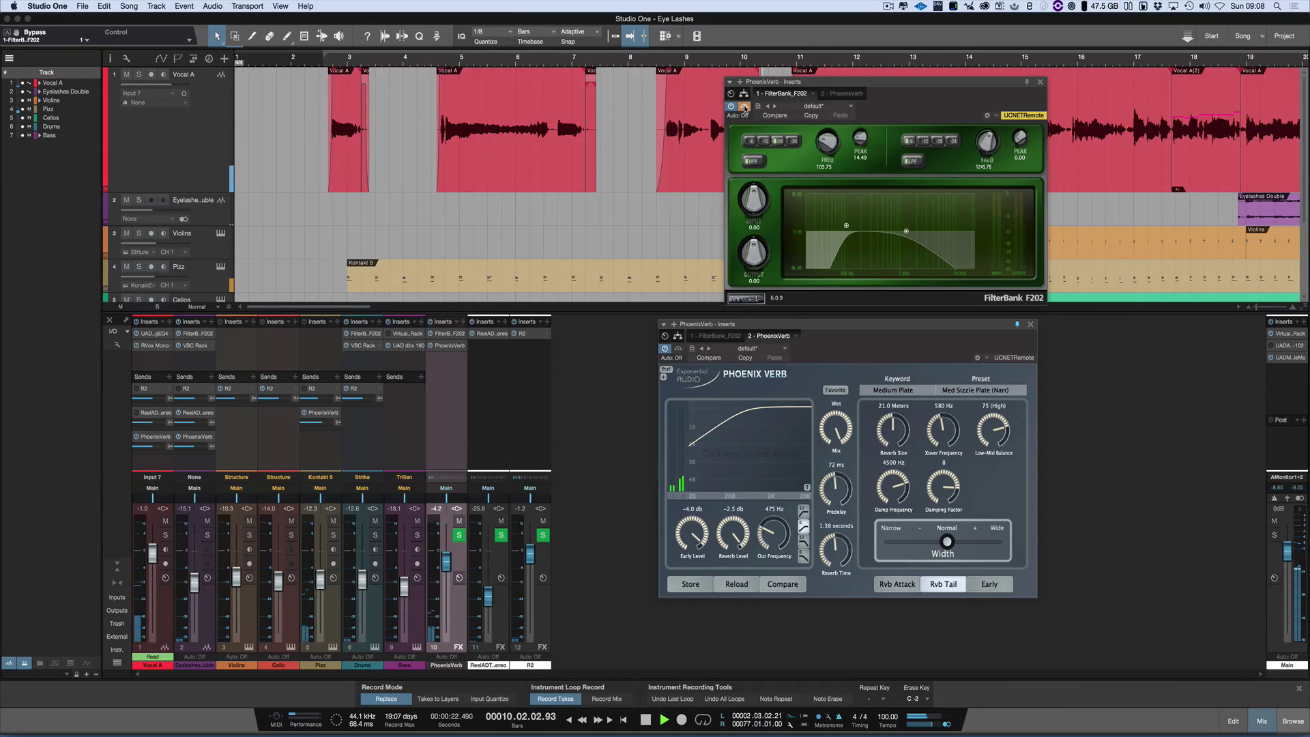
{"action": "left_click", "coordinate": [744, 107]}
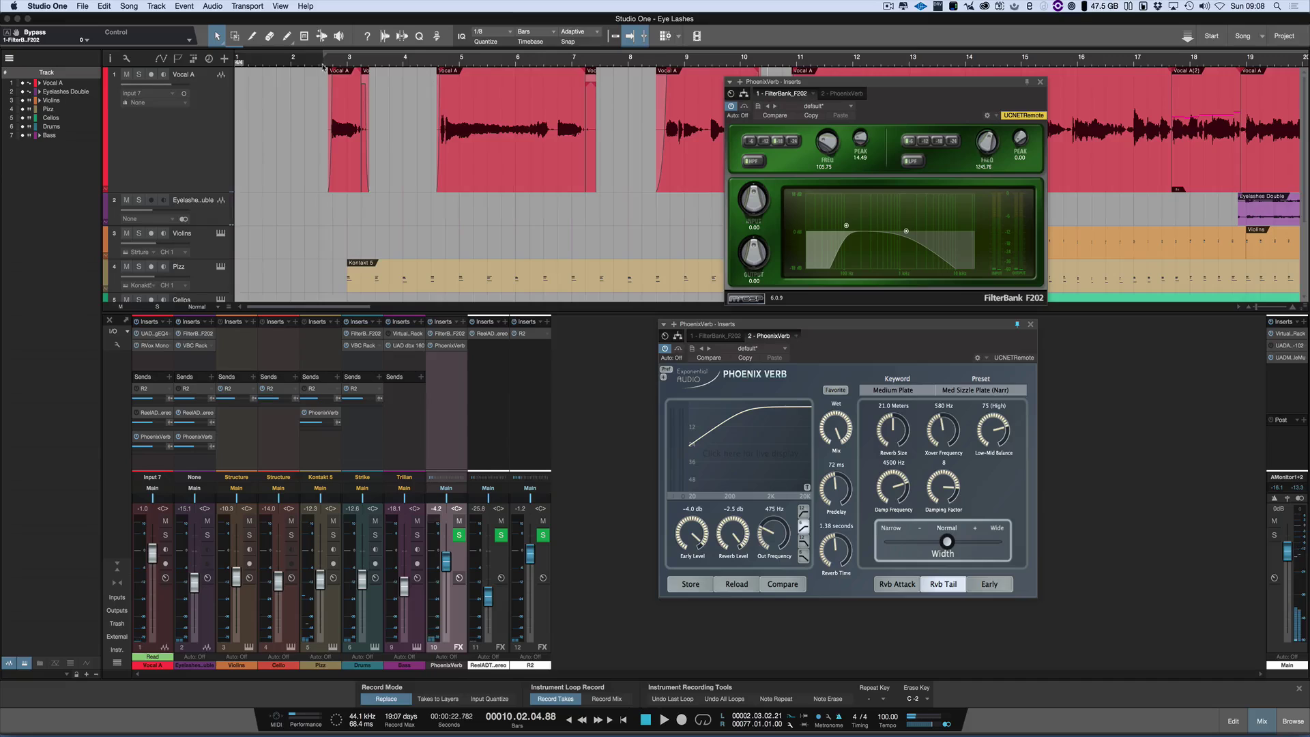
- Replay the opening with the filter active and raise its low-pass frequency to about 1.9 kHz
{"action": "left_click", "coordinate": [323, 66]}
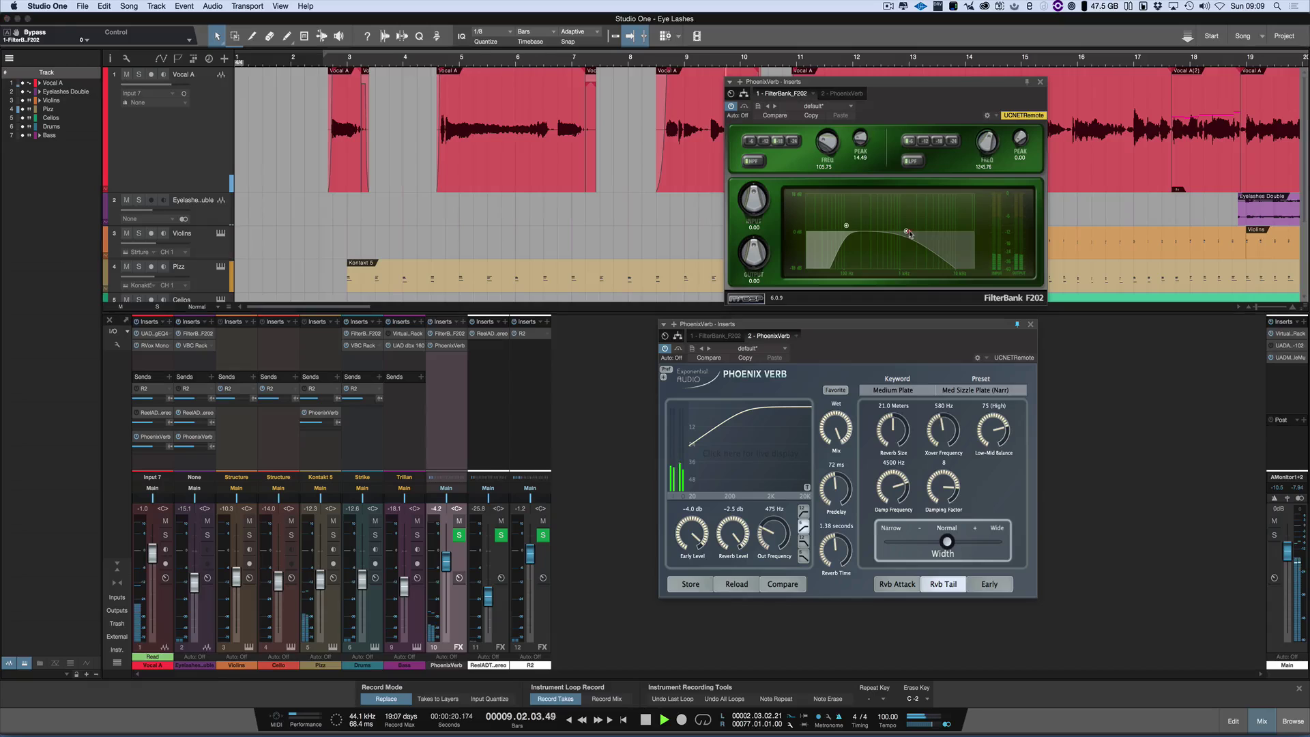
{"action": "left_click_drag", "start_coordinate": [907, 232], "coordinate": [918, 233]}
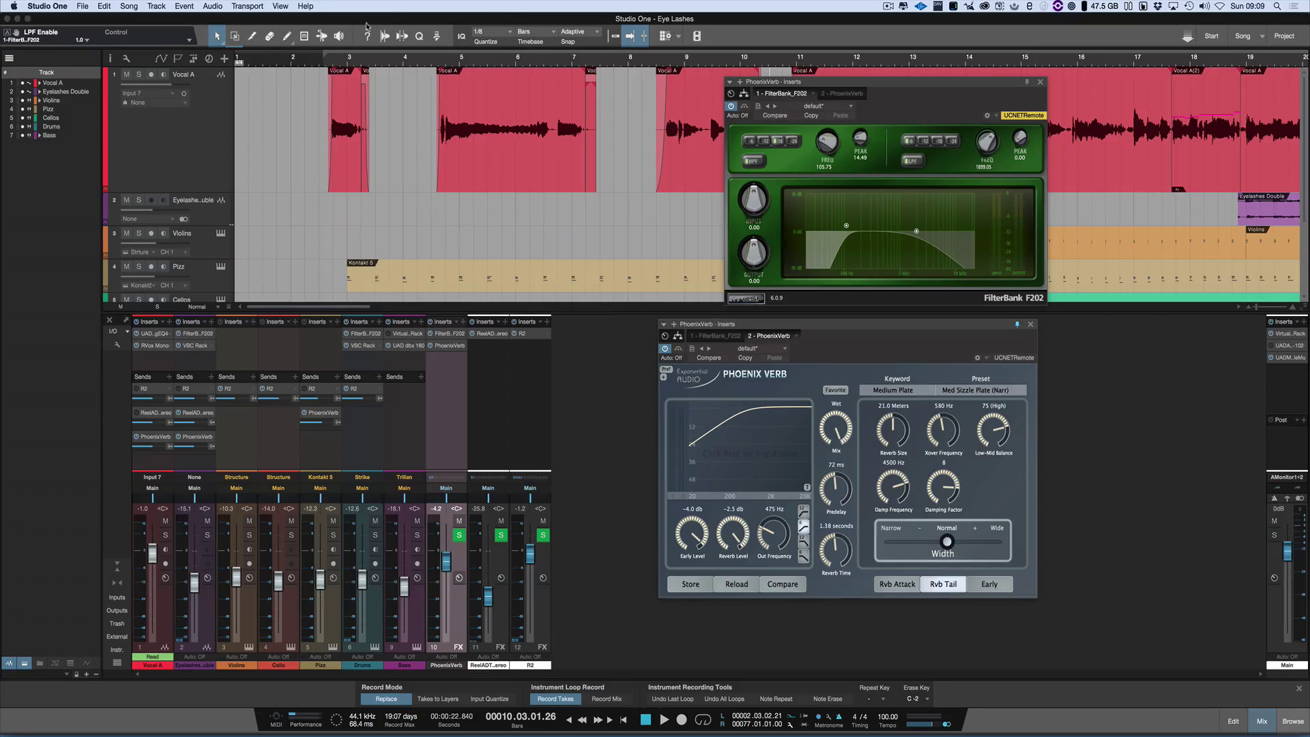
- Audition the second vocal phrase from bar 4 with the FilterBank F202 bypassed, and reactivate the filter
{"action": "left_click", "coordinate": [326, 61]}
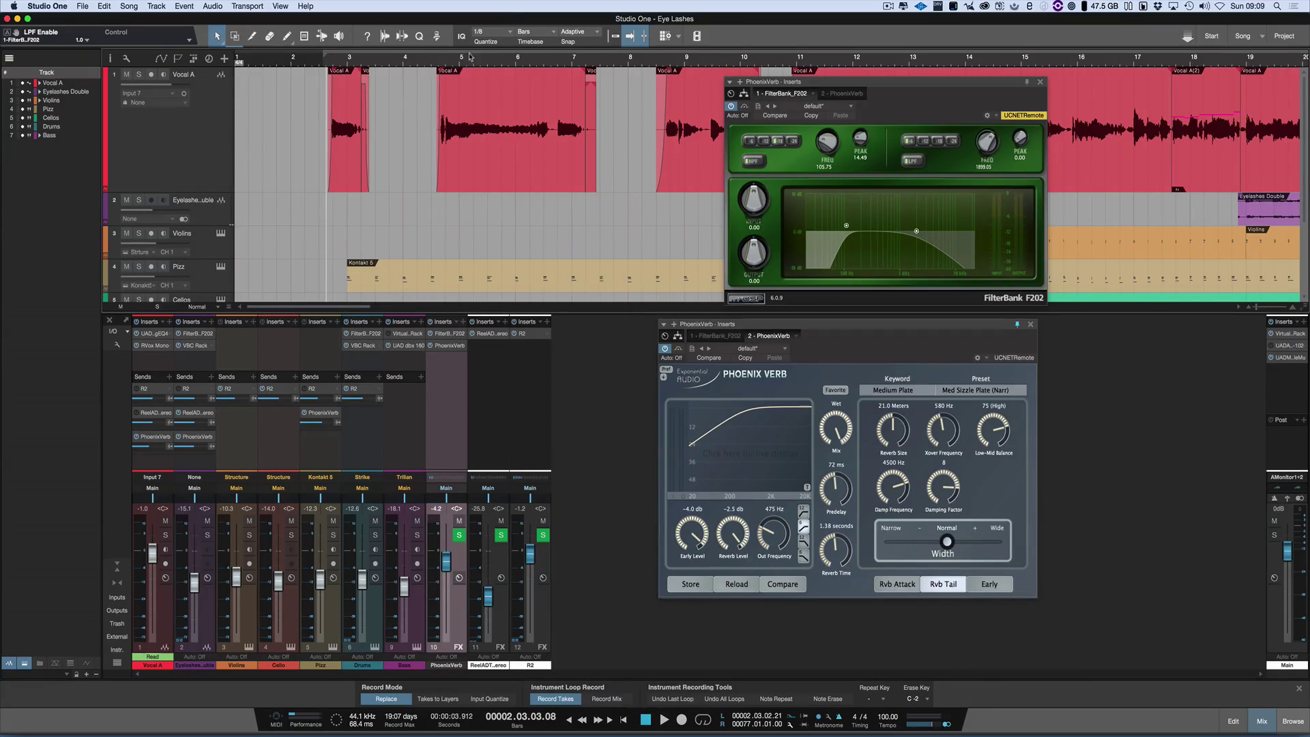
{"action": "left_click", "coordinate": [437, 63]}
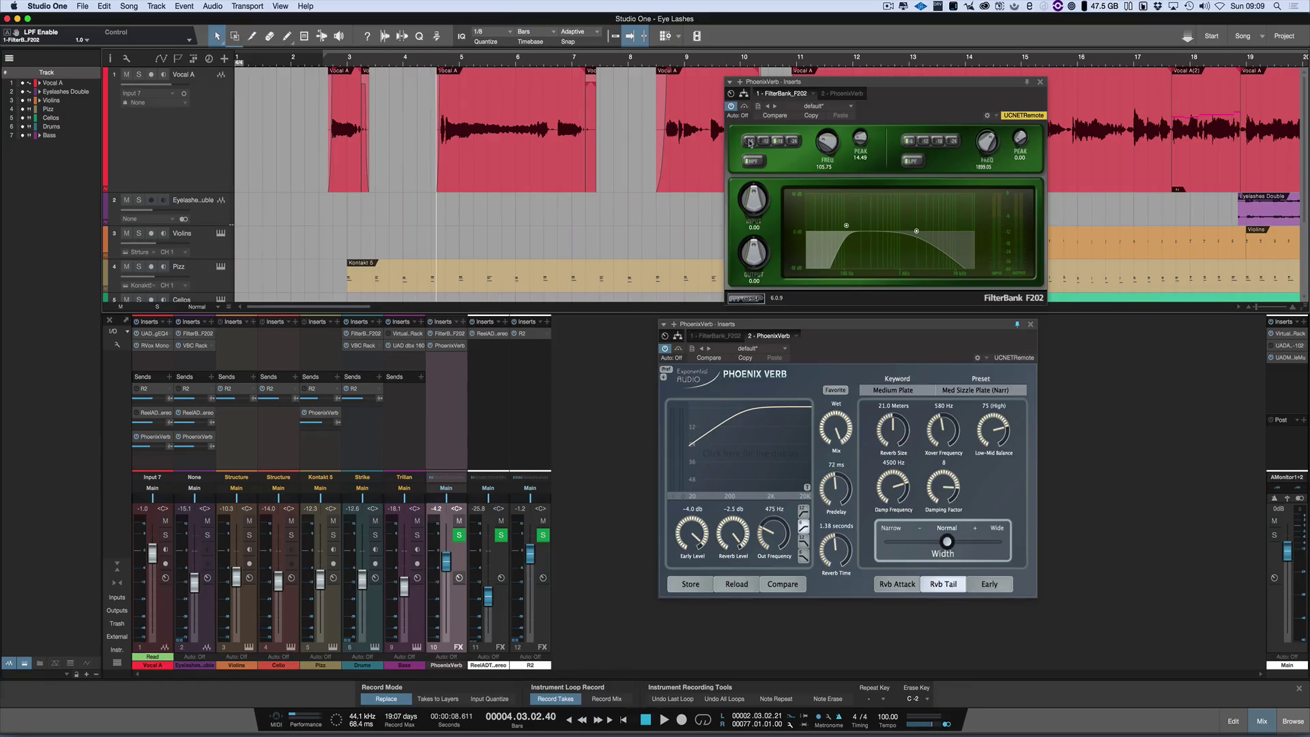
{"action": "left_click", "coordinate": [745, 107]}
{"action": "key", "text": "space"}
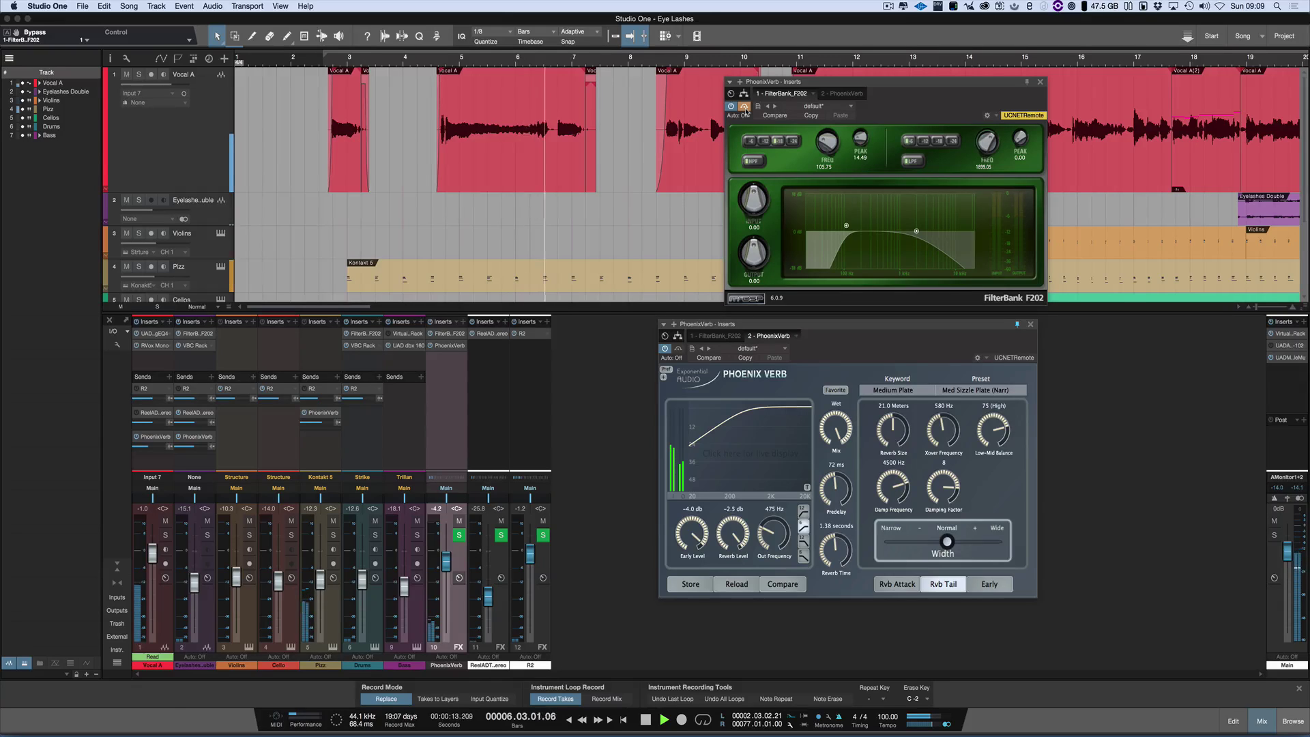
{"action": "left_click", "coordinate": [744, 107]}
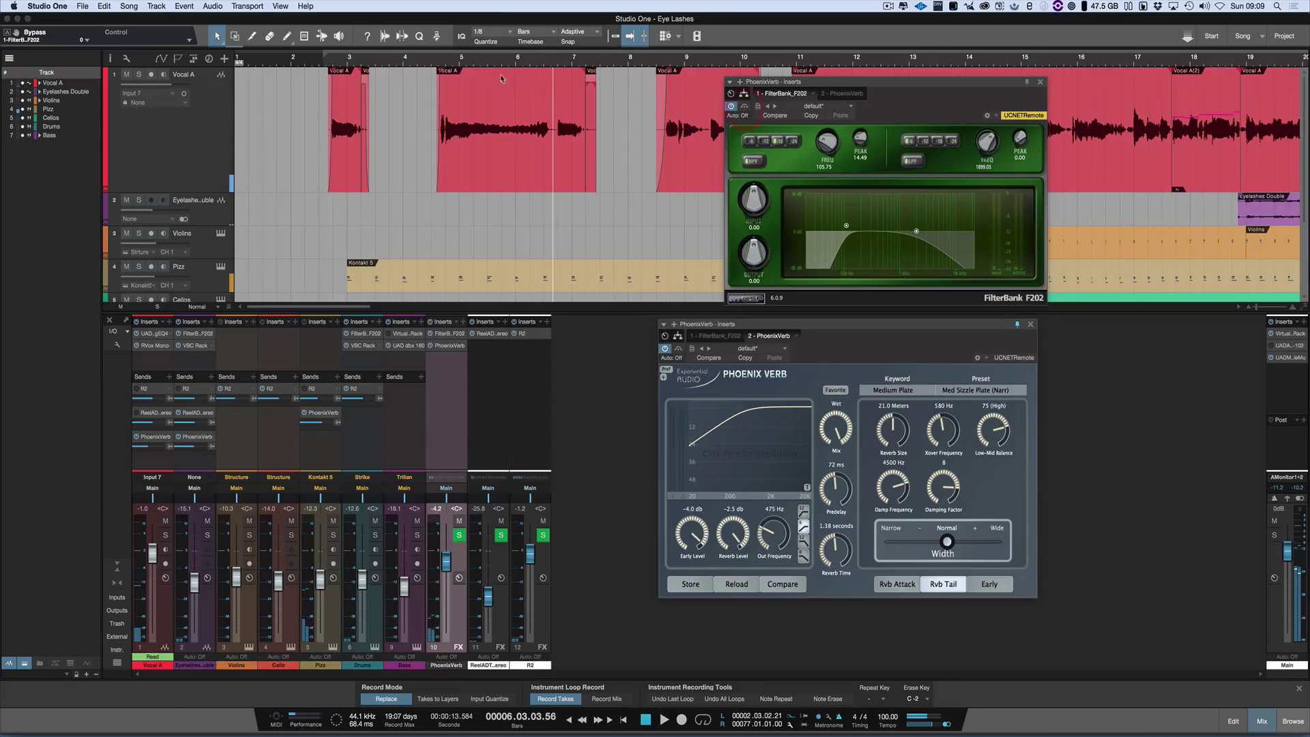
- Replay the second vocal phrase with the FilterBank F202 active and stop playback
{"action": "left_click", "coordinate": [436, 62]}
{"action": "key", "text": "space"}
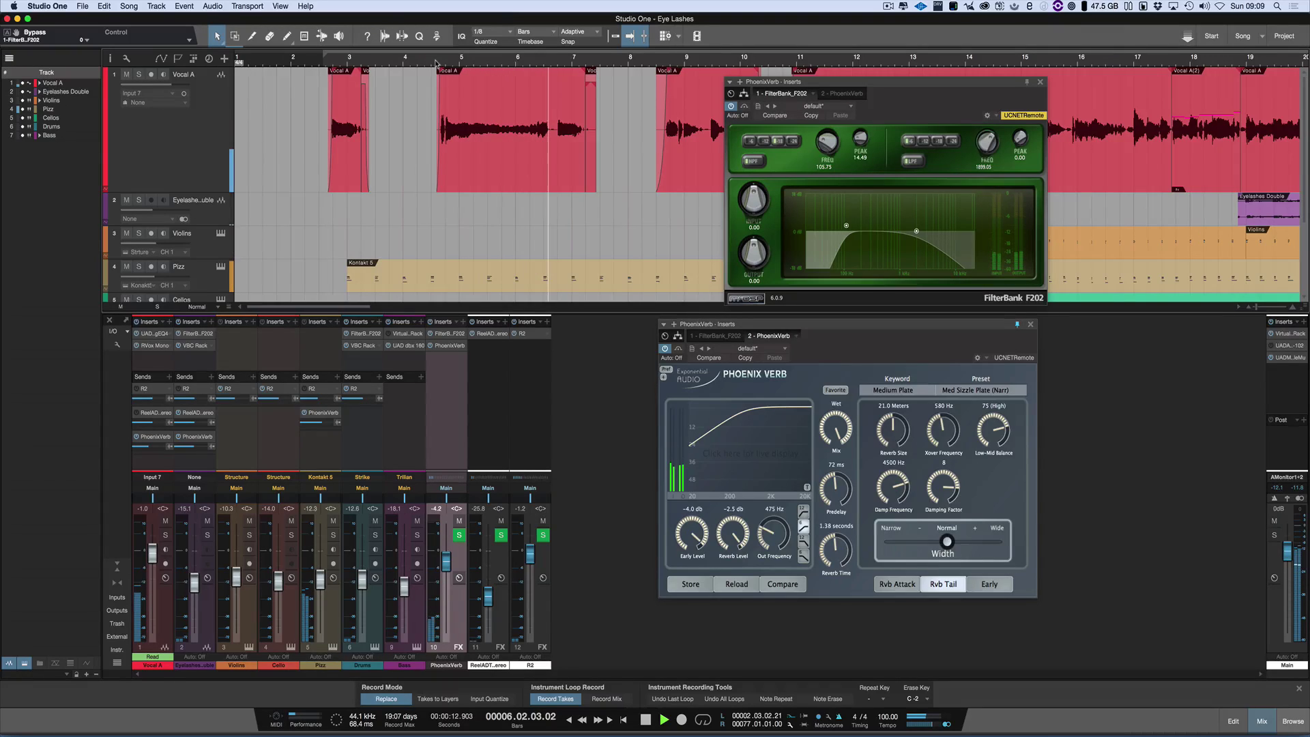
{"action": "key", "text": "space"}
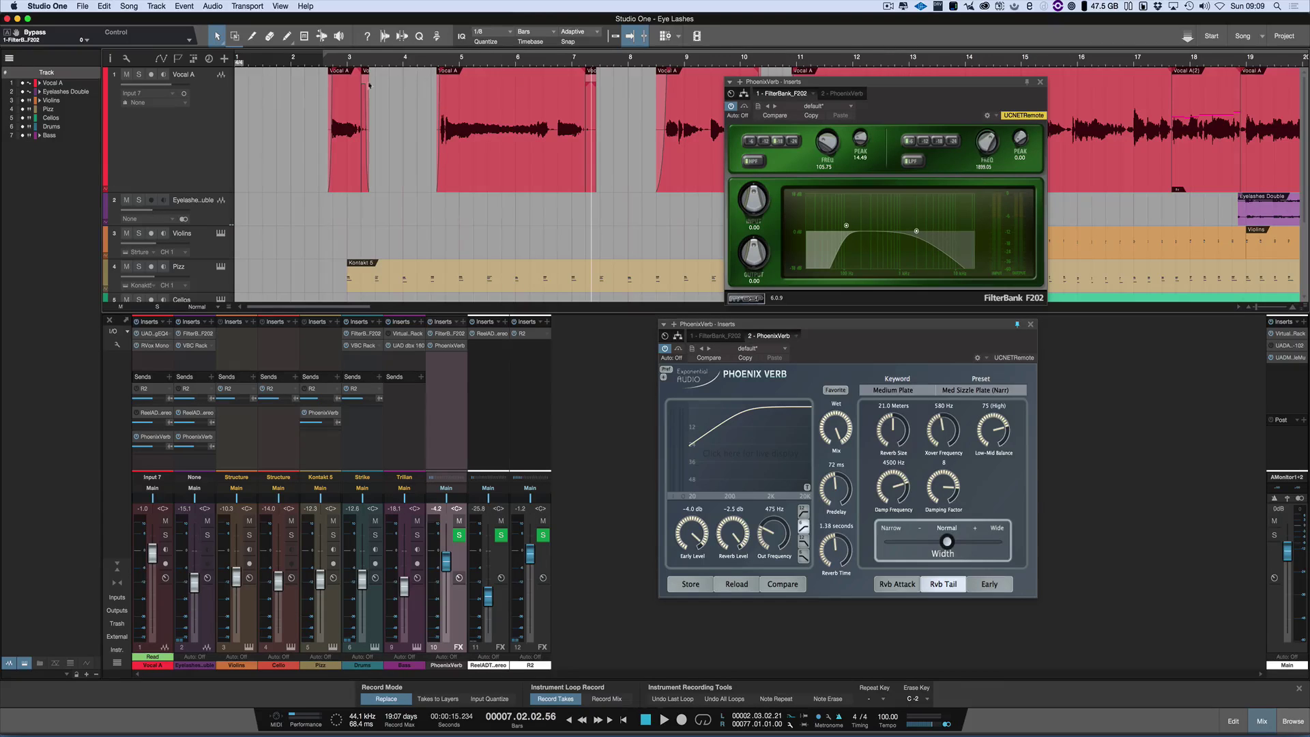
- Show the automation envelope of the Vocal A track and close its inserts window
{"action": "left_click", "coordinate": [202, 153]}
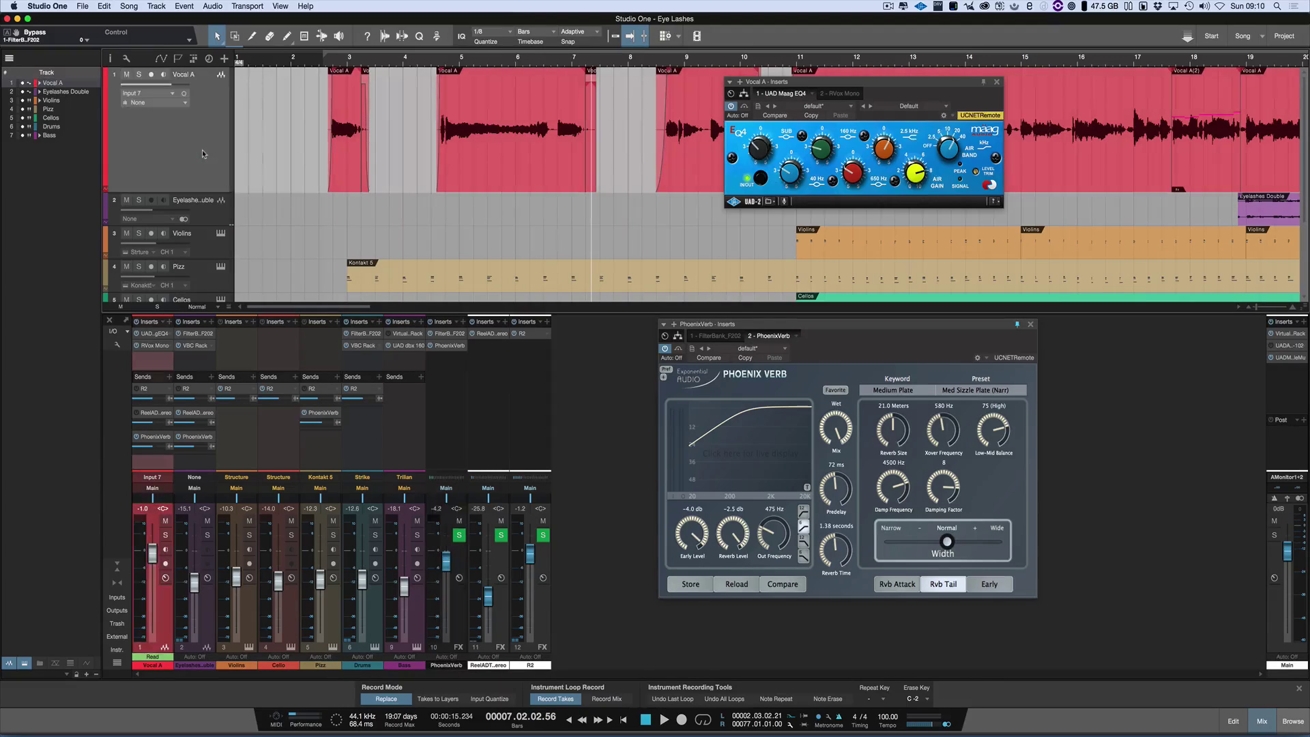
{"action": "key", "text": "a"}
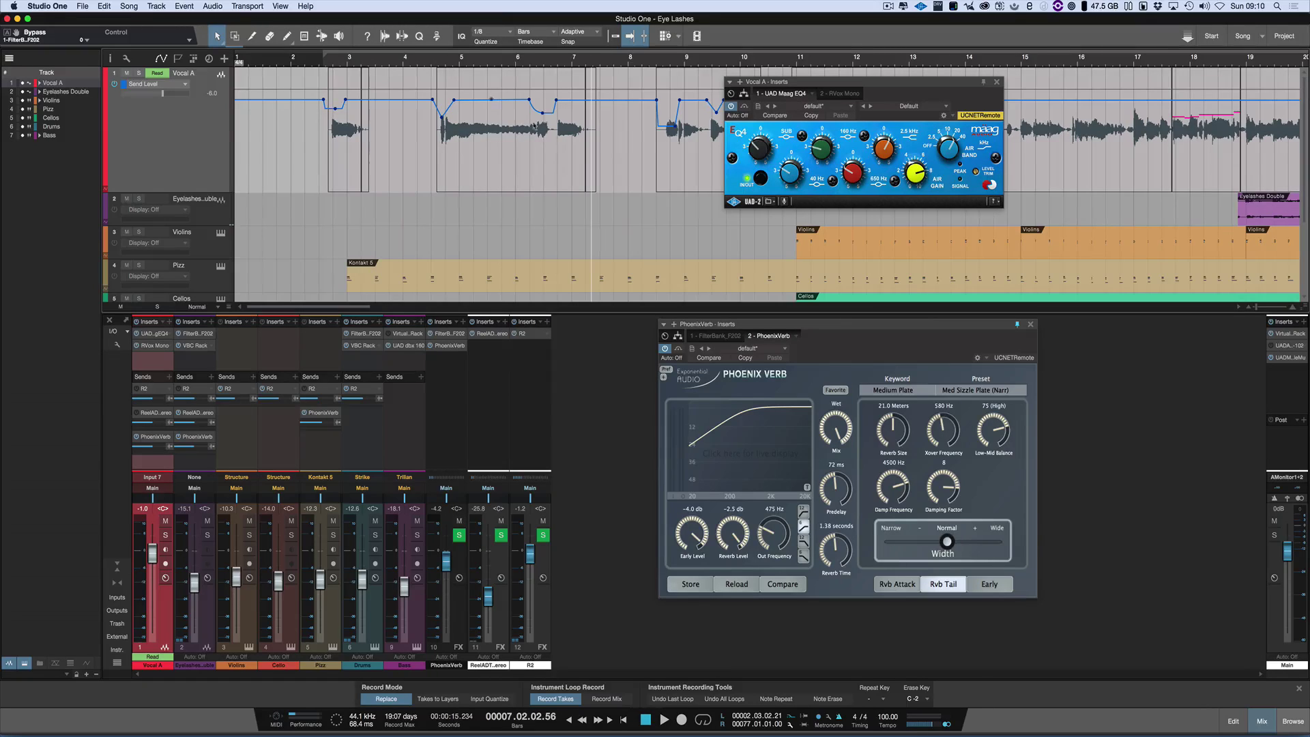
{"action": "left_click", "coordinate": [997, 82]}
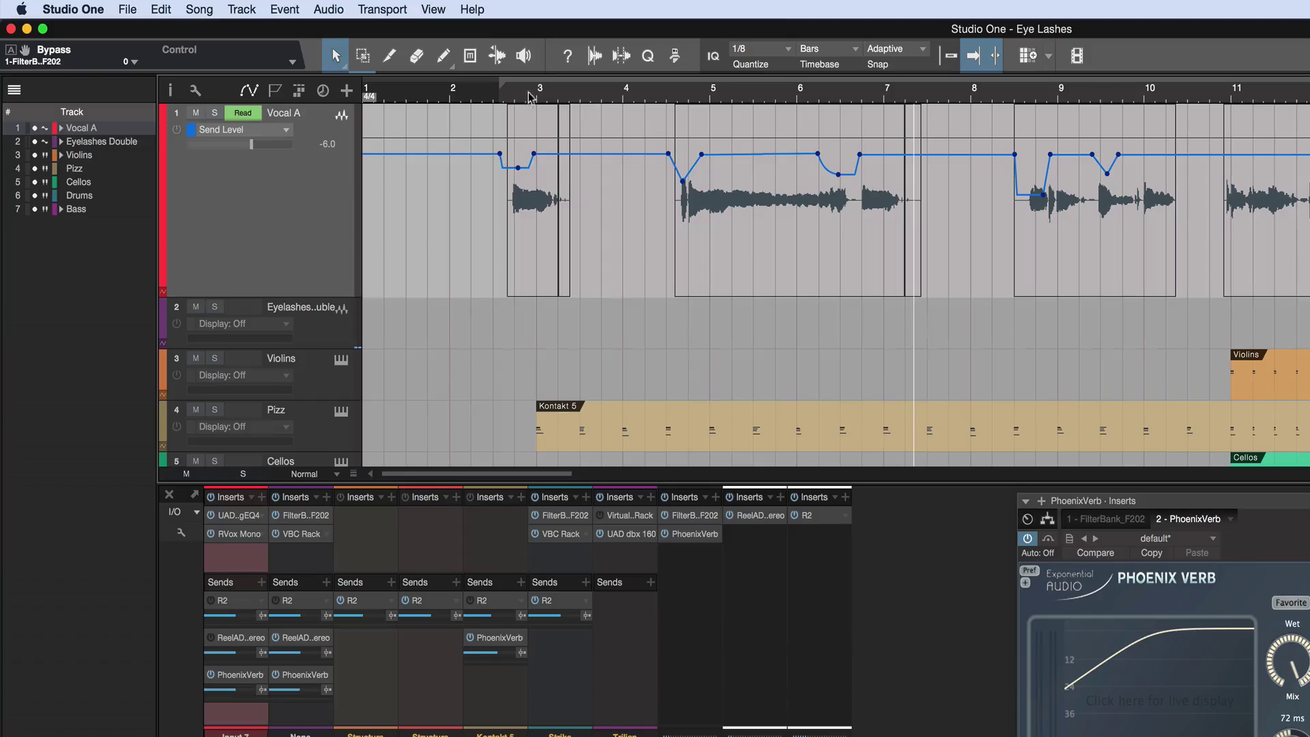
- Play the first two vocal phrases with Vocal A's Send Level automation disabled, and replay them with it enabled
{"action": "left_click", "coordinate": [498, 104]}
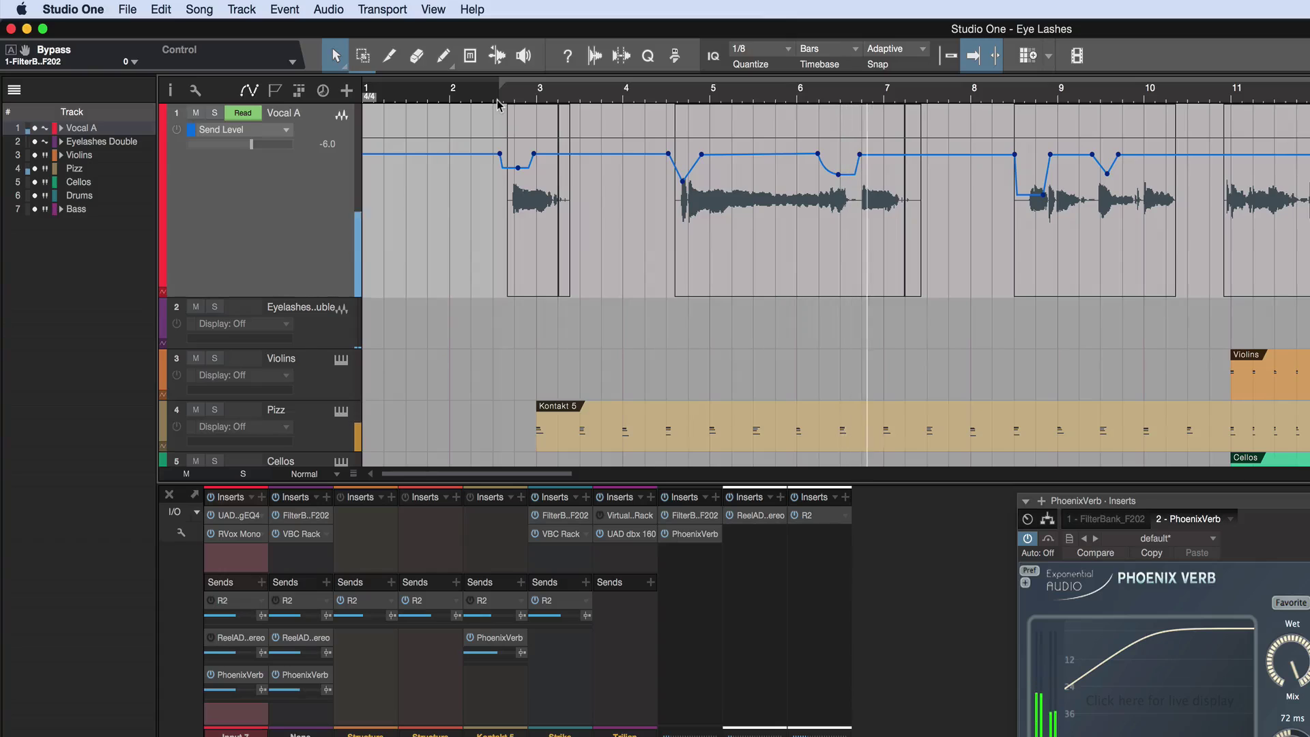
{"action": "key", "text": "space"}
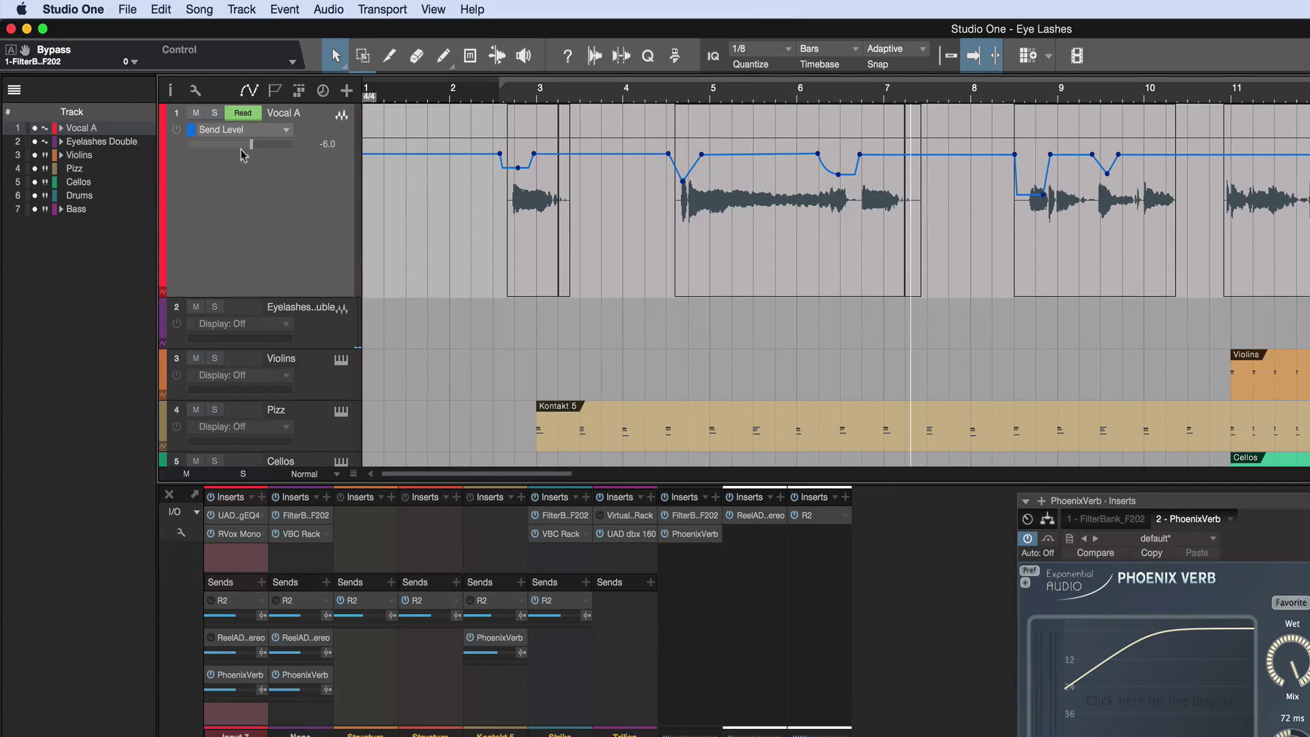
{"action": "left_click", "coordinate": [499, 97]}
{"action": "key", "text": "space"}
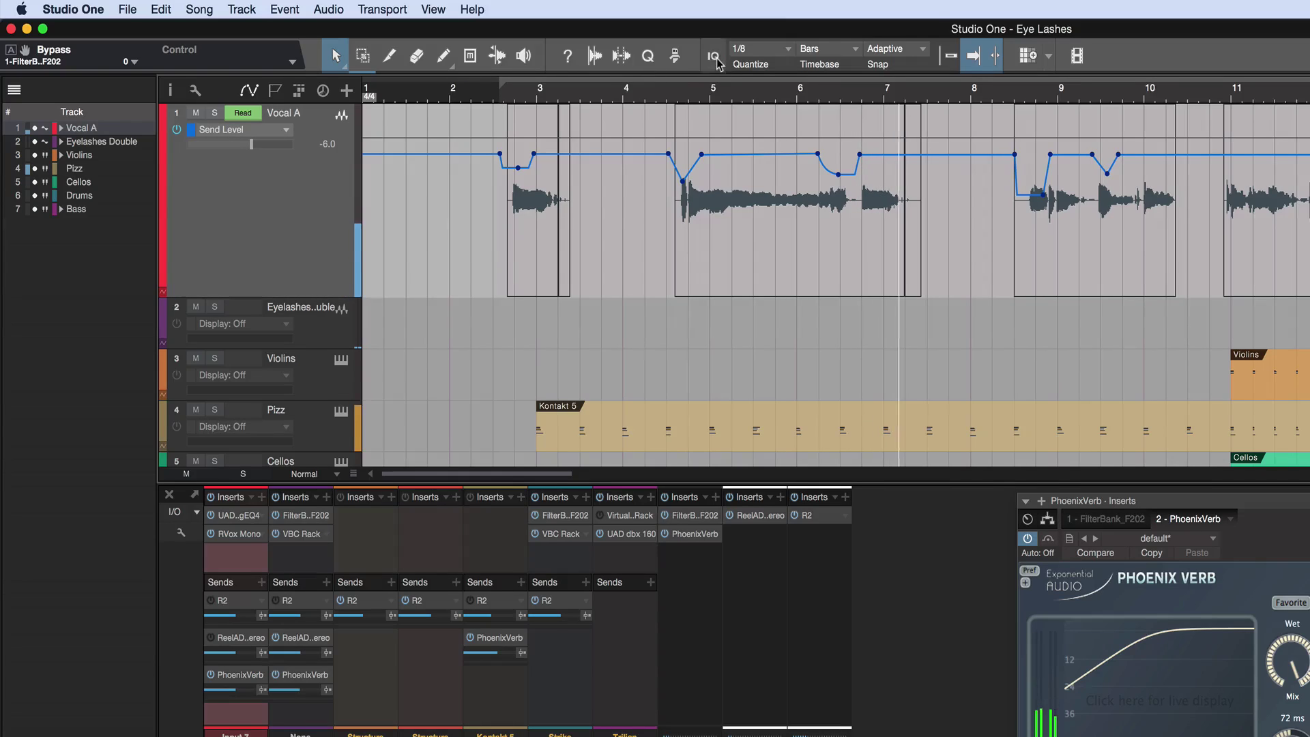
- Compare the second vocal phrase's end around bar 6 with Send Level automation off and on, and audition the phrase's start from bar 4
{"action": "left_click", "coordinate": [809, 100]}
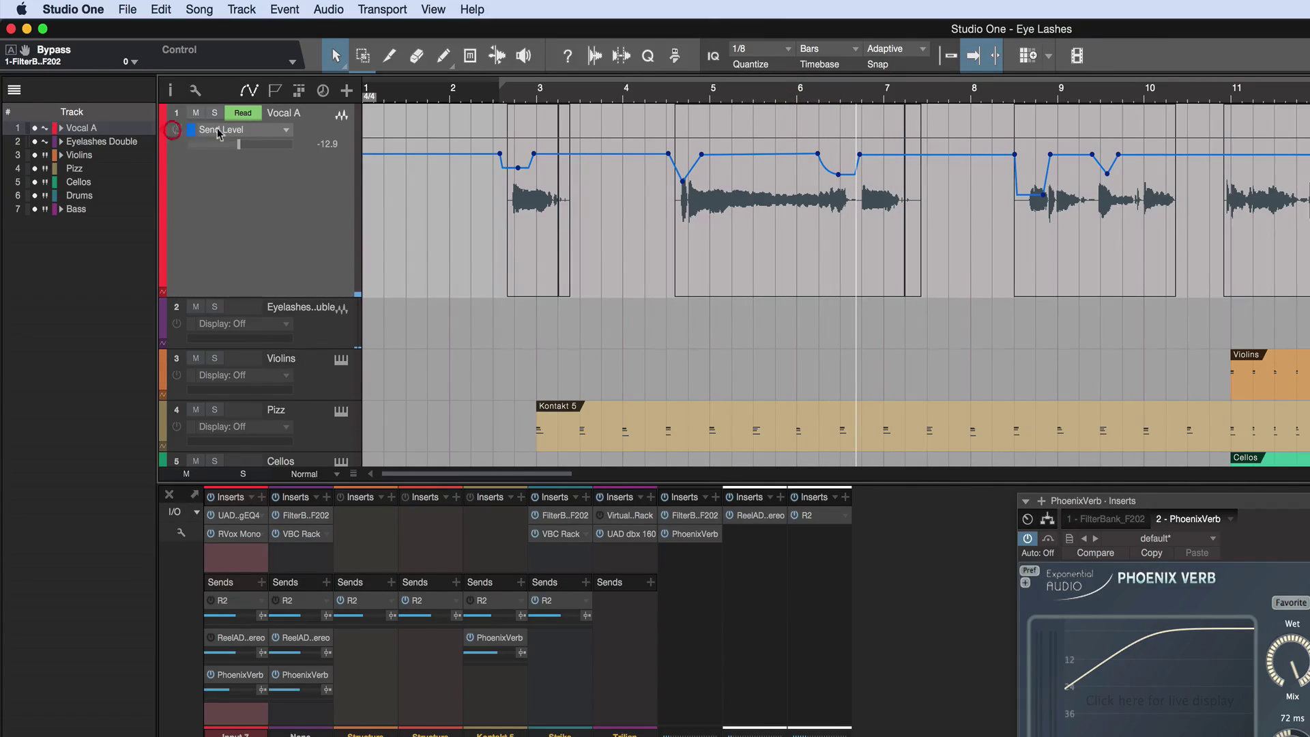
{"action": "left_click", "coordinate": [810, 100]}
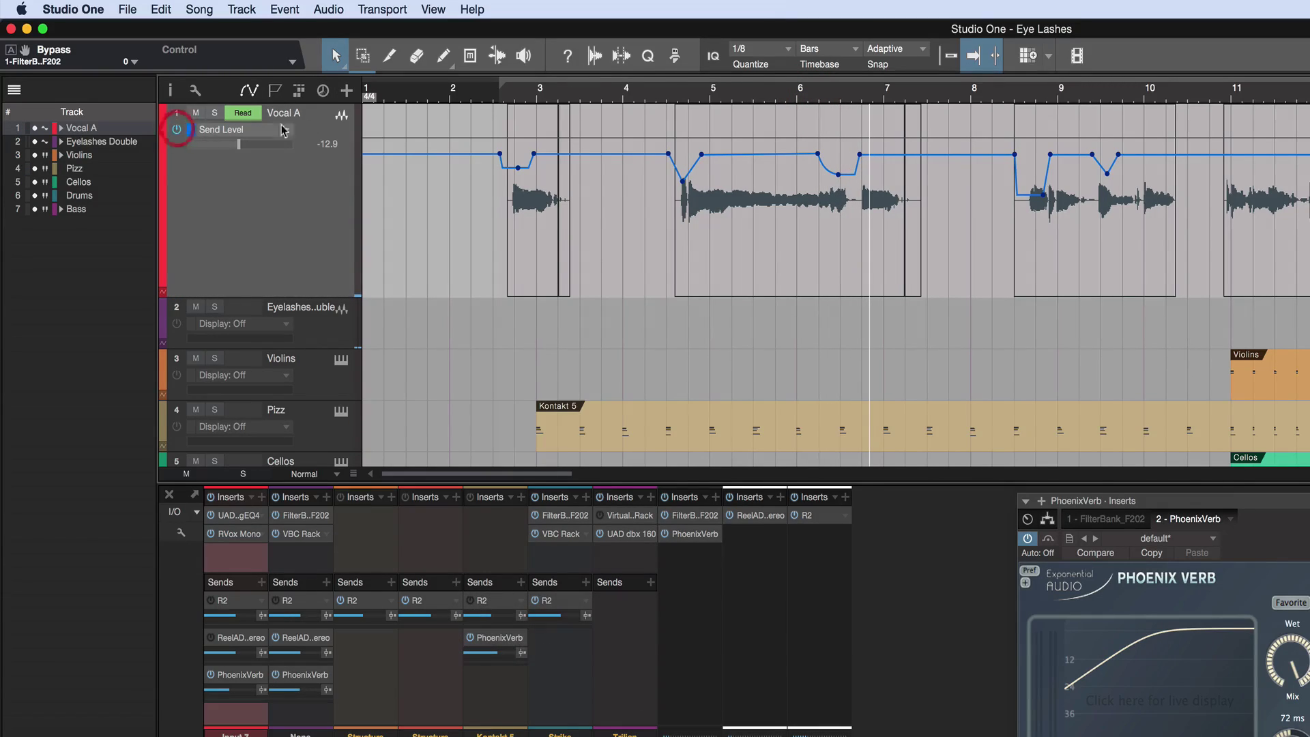
{"action": "left_click", "coordinate": [802, 90]}
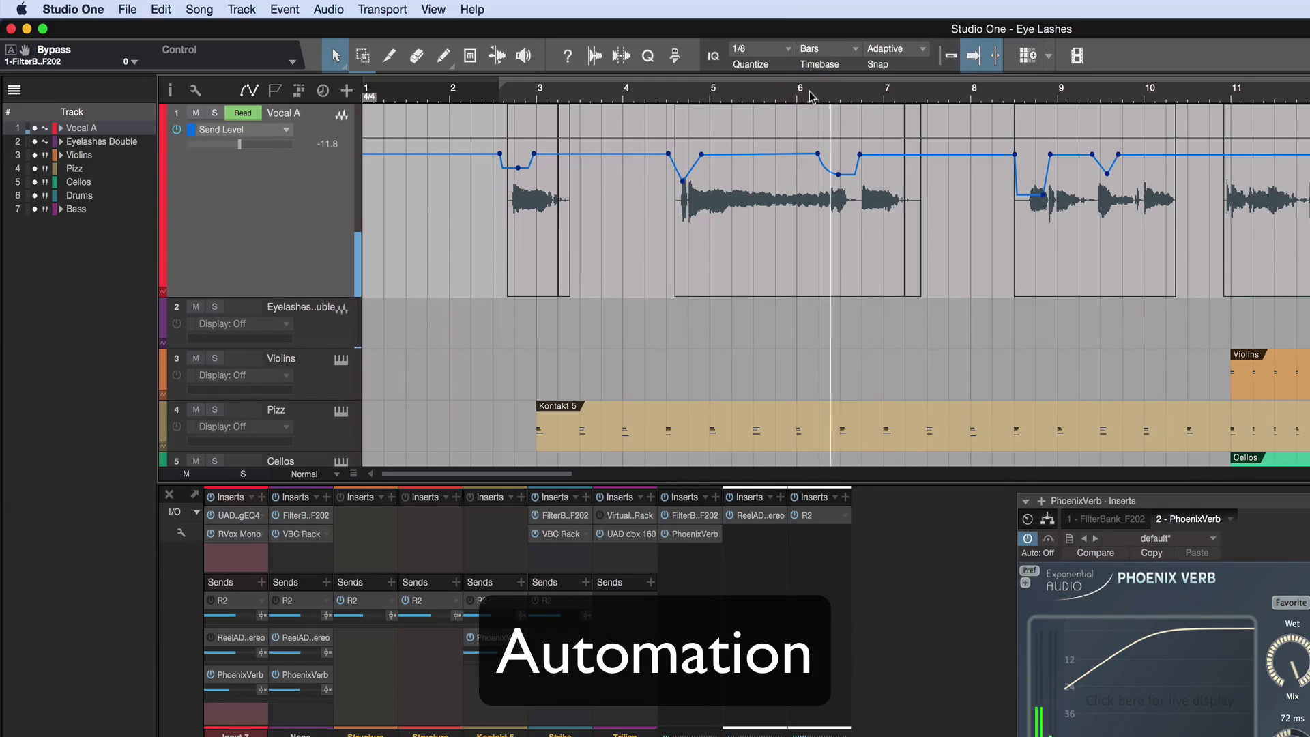
{"action": "left_click", "coordinate": [658, 101]}
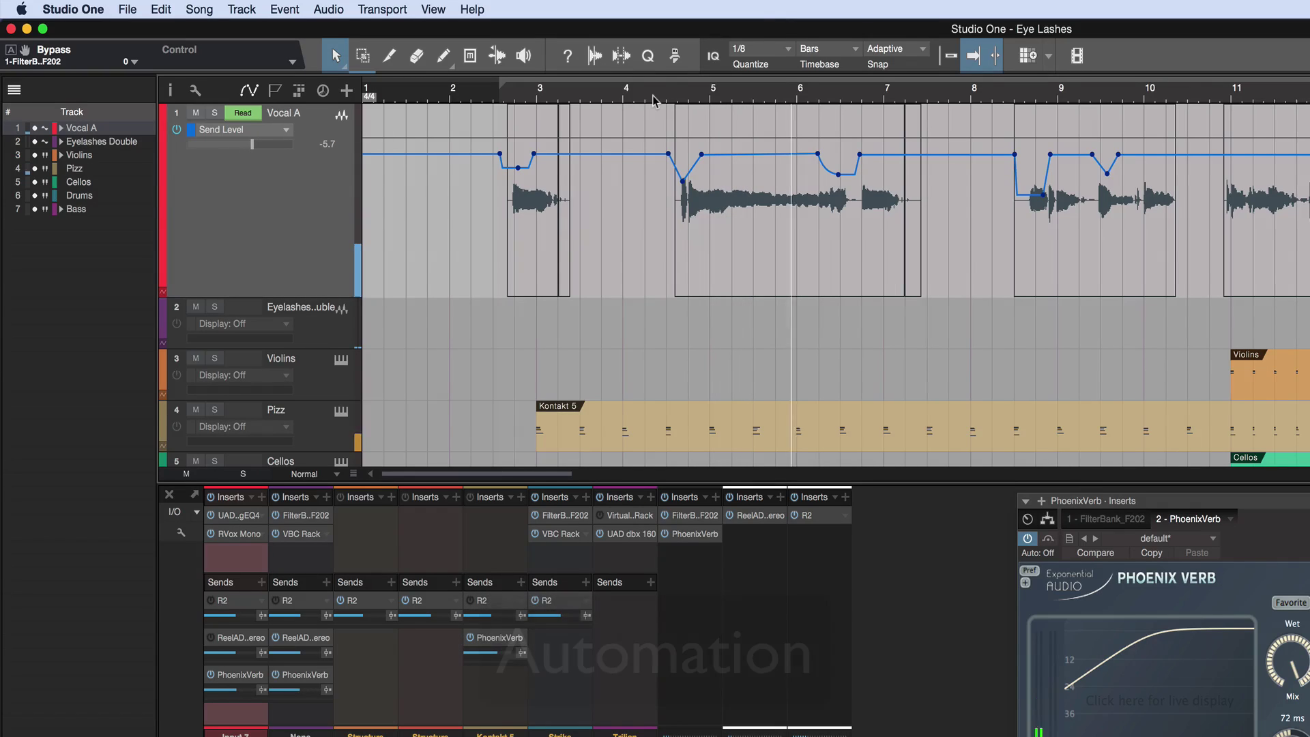
{"action": "left_click", "coordinate": [653, 100]}
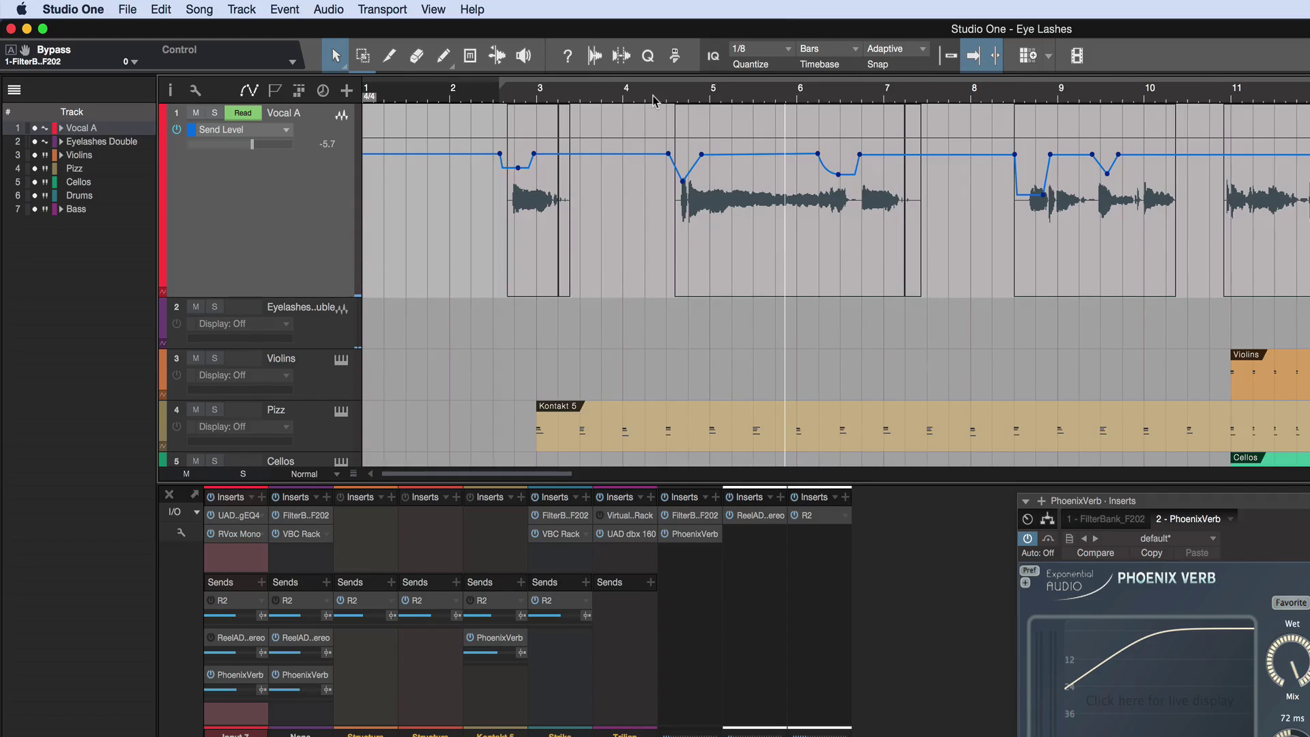
- Remove the Send Level dip at the start of the second vocal phrase, deleting its automation points so the line is flat
{"action": "key", "text": "e"}
{"action": "scroll", "coordinate": [660, 119], "scroll_direction": "left", "scroll_amount": 3}
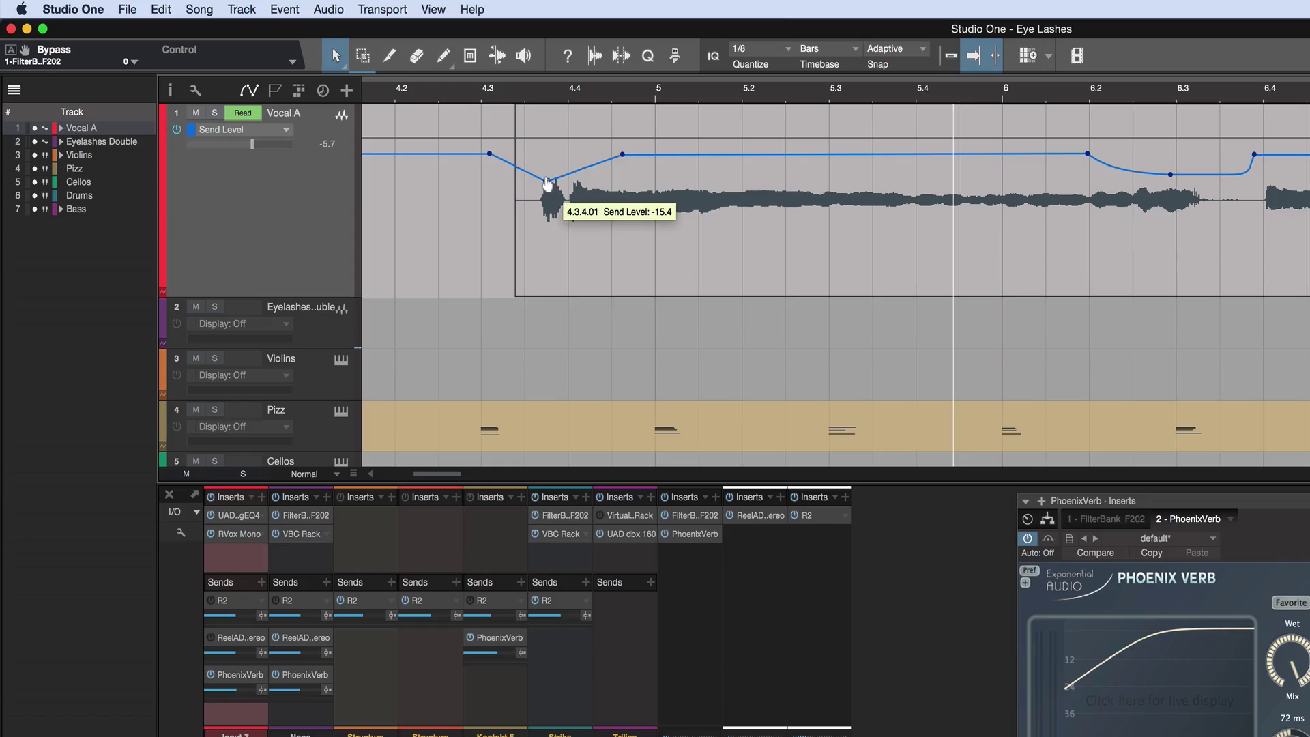
{"action": "left_click_drag", "start_coordinate": [548, 181], "coordinate": [556, 153]}
{"action": "left_click", "coordinate": [620, 152]}
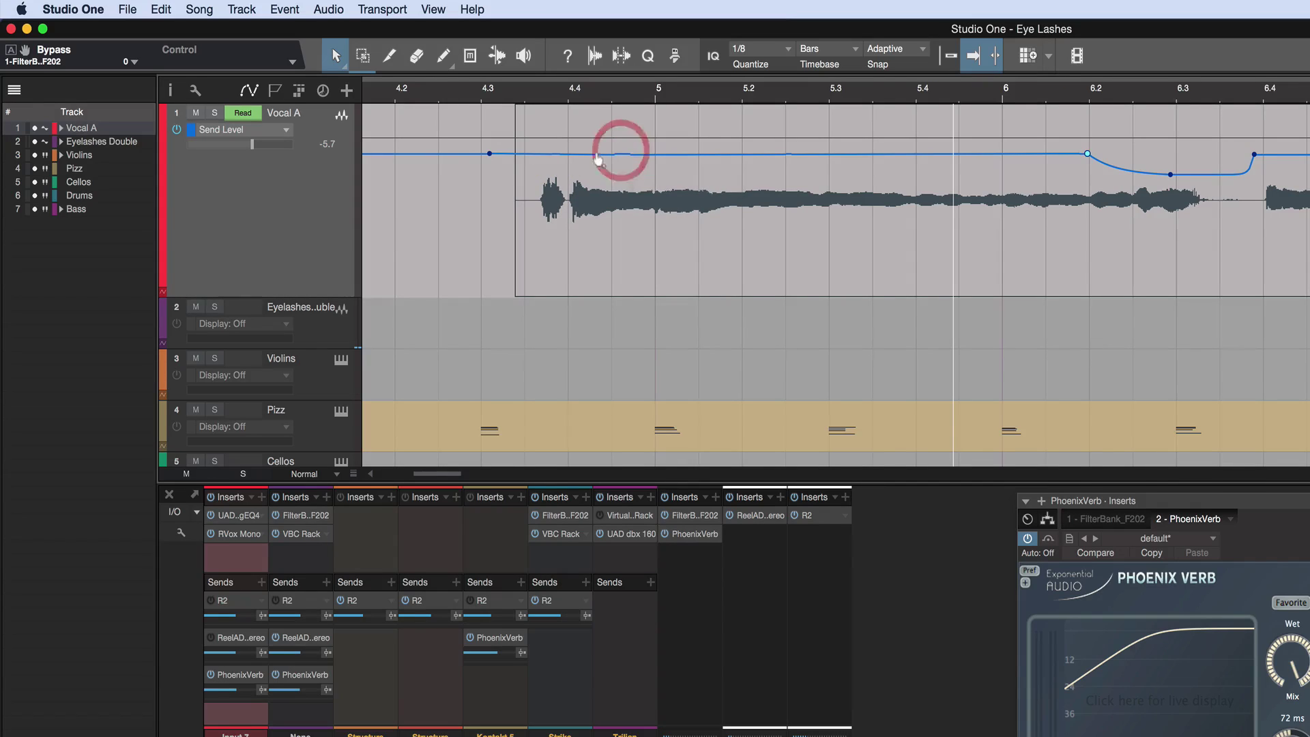
{"action": "double_click", "coordinate": [489, 154]}
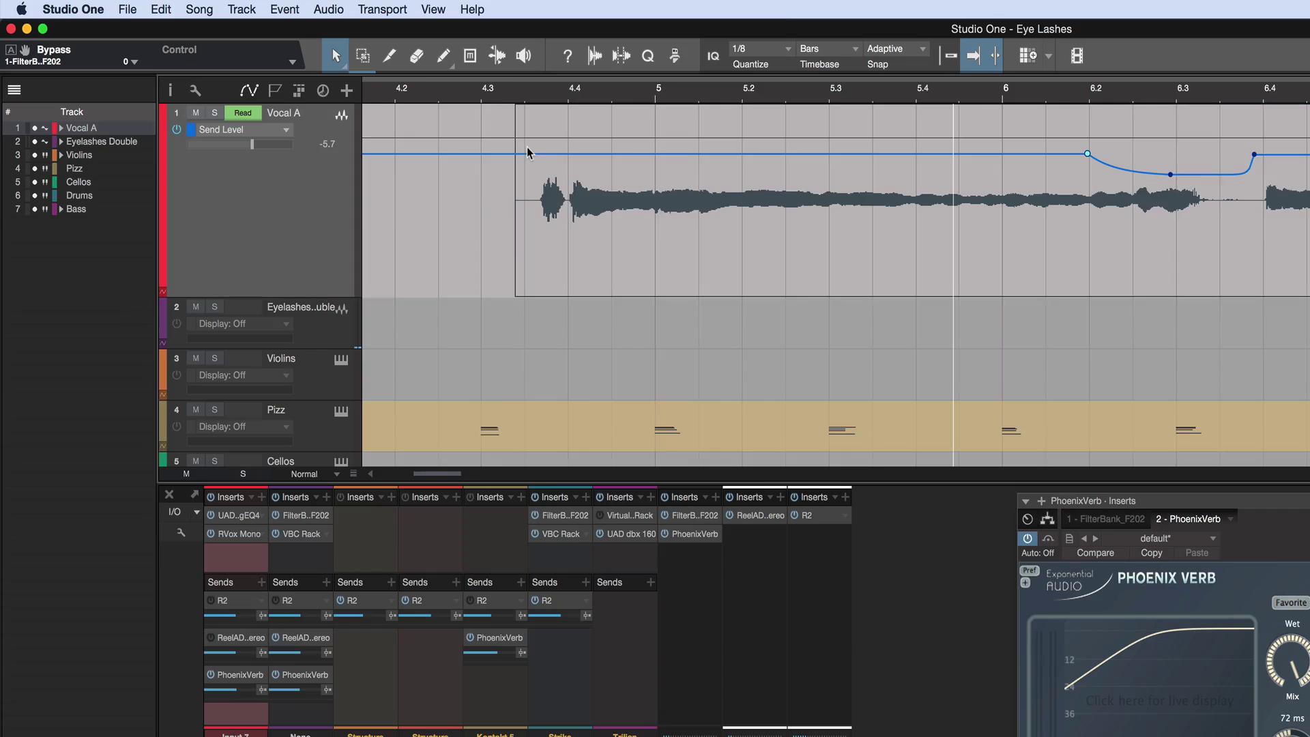
{"action": "key", "text": "w"}
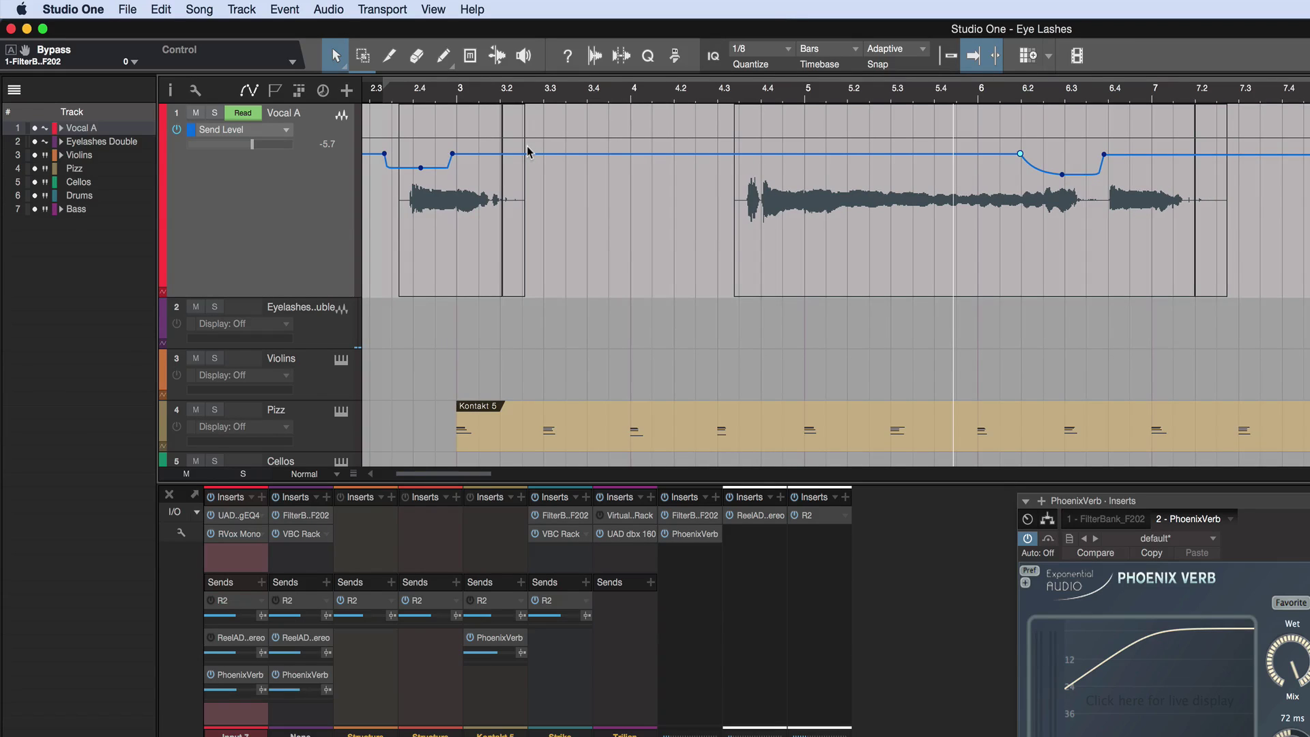
{"action": "key", "text": "w"}
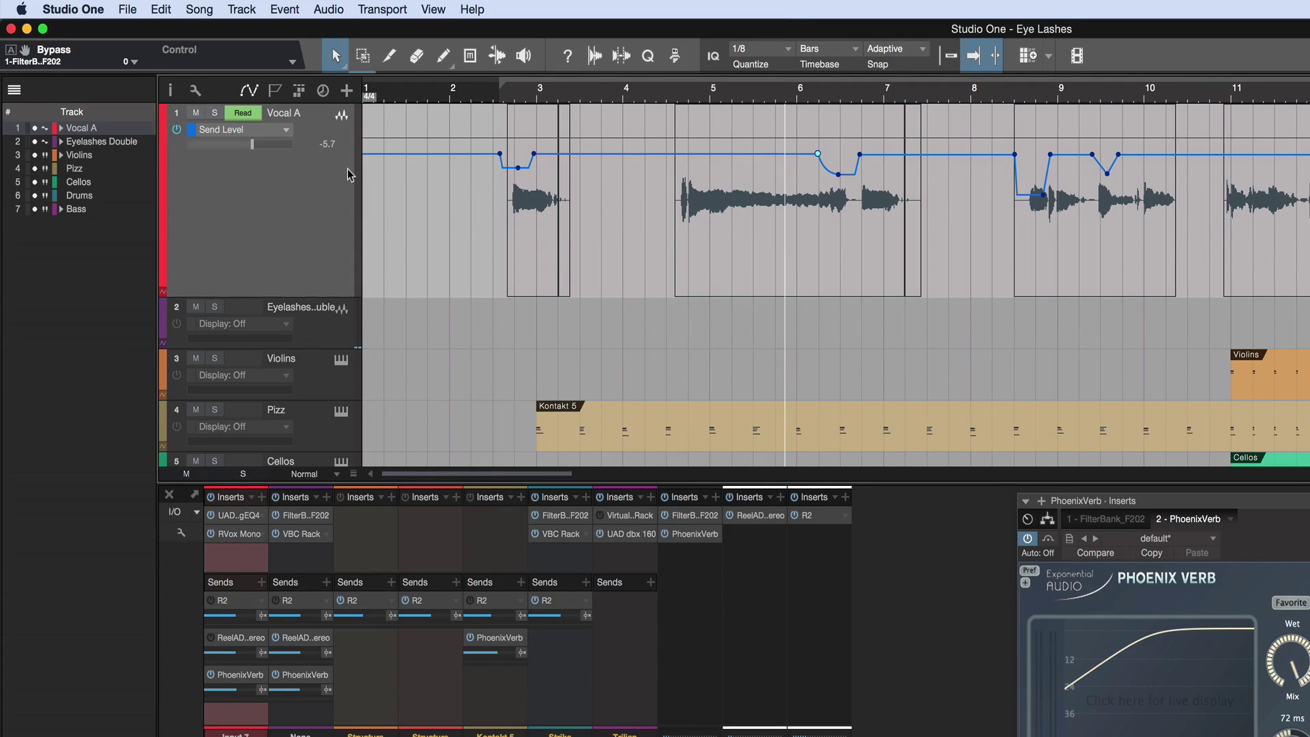
- Remove the PhoenixVerb Send Level parameter from Vocal A's automation, discarding its envelope, and close the automation settings
{"action": "left_click", "coordinate": [286, 131]}
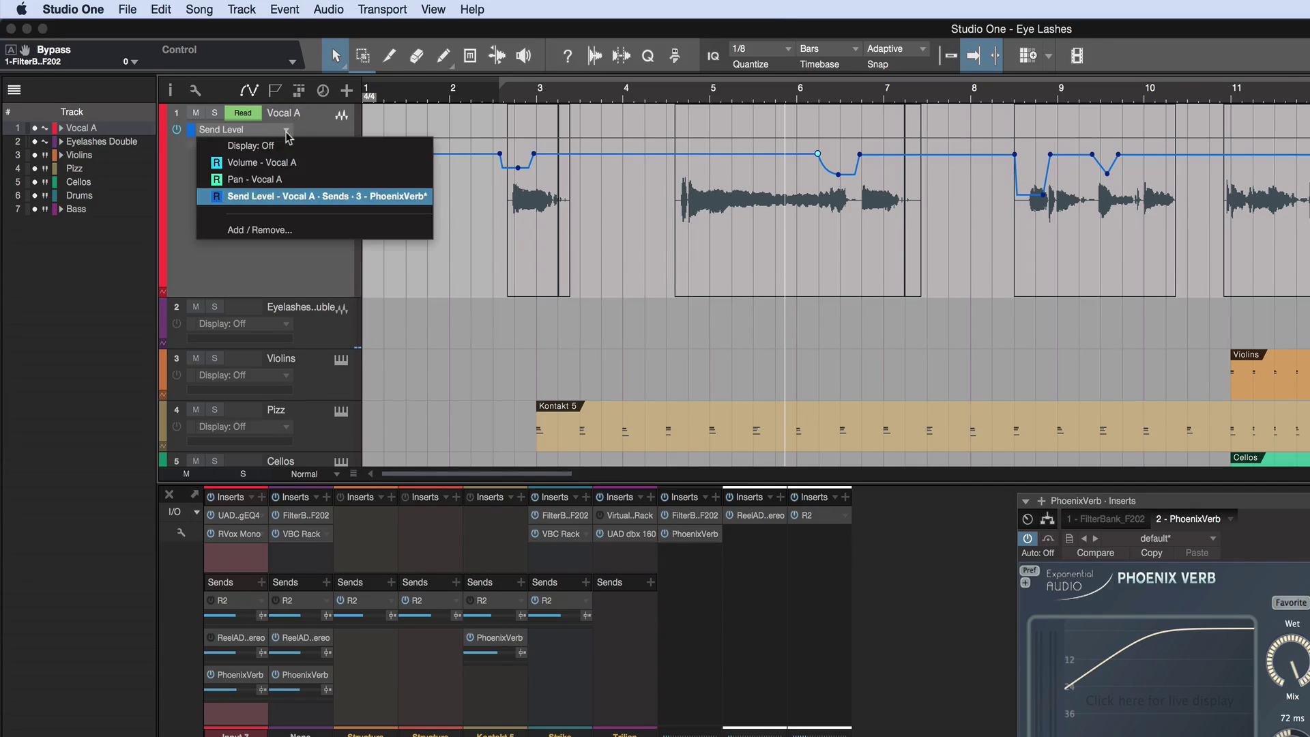
{"action": "left_click", "coordinate": [287, 229]}
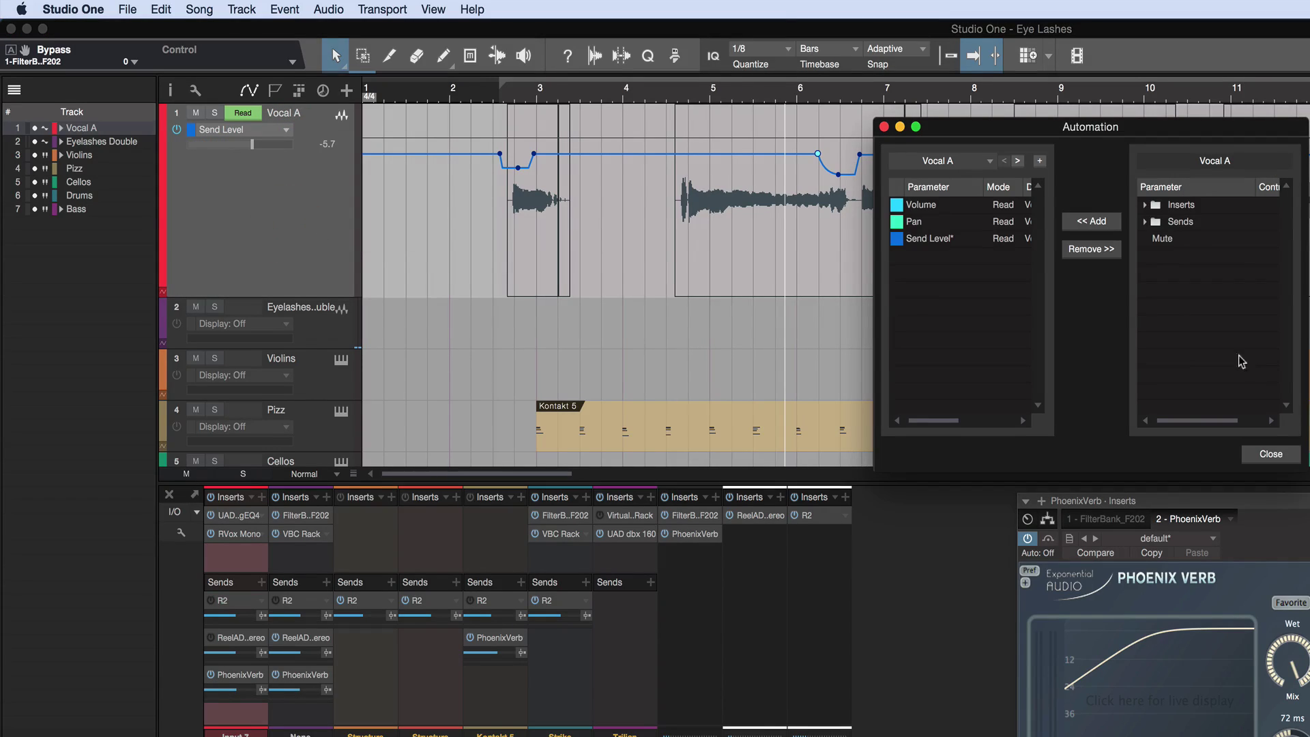
{"action": "left_click", "coordinate": [975, 239]}
{"action": "left_click", "coordinate": [1074, 252]}
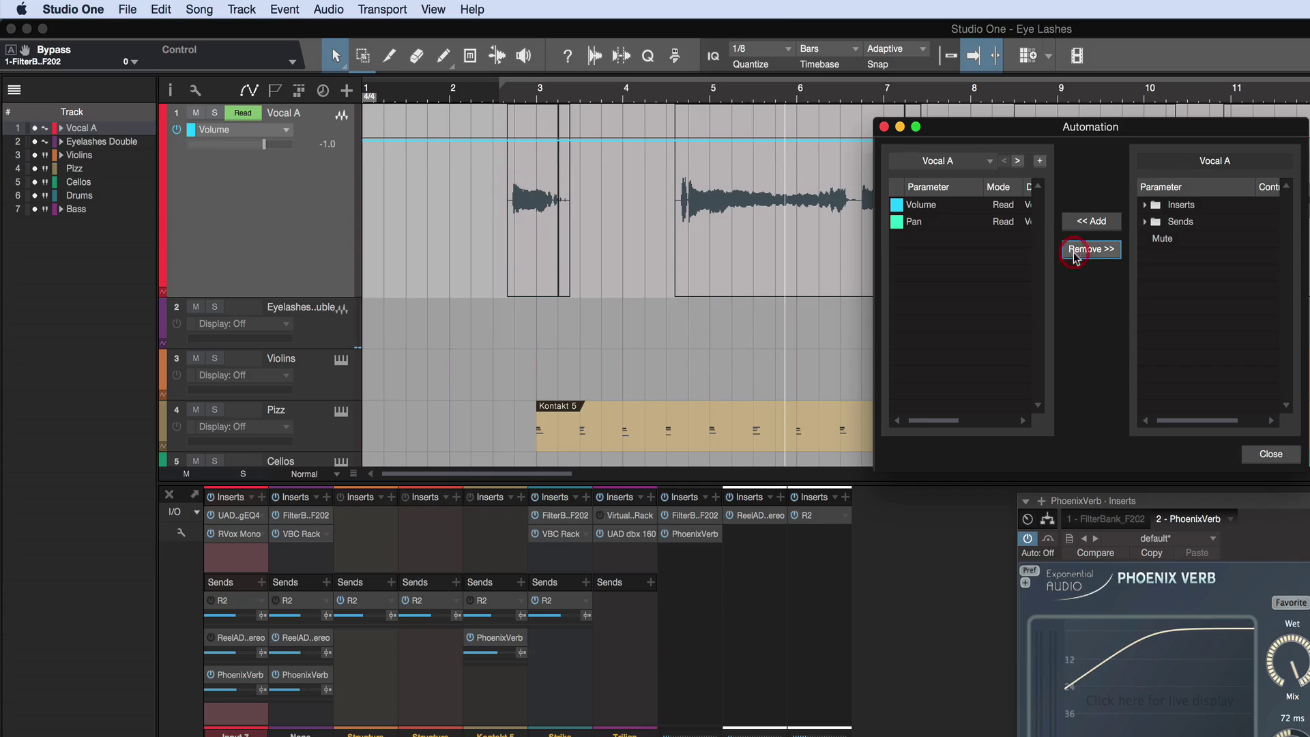
{"action": "left_click", "coordinate": [1270, 454]}
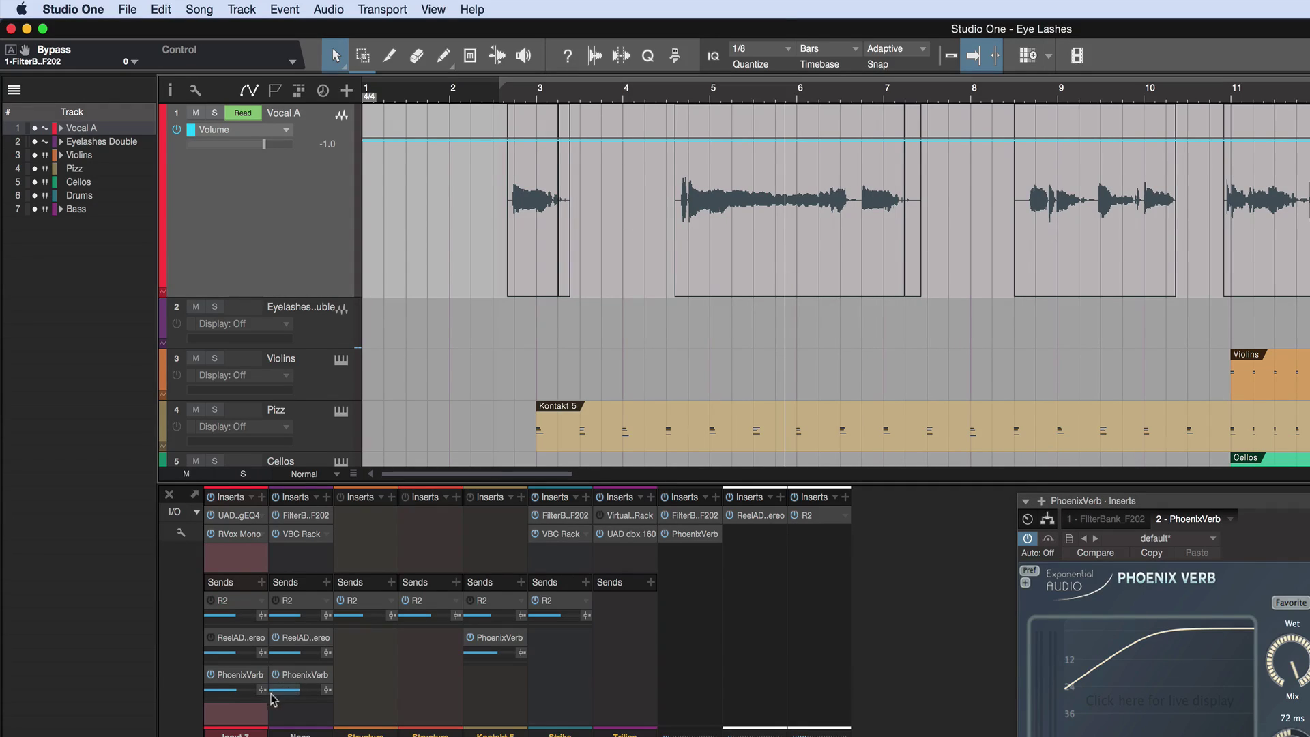
- Set Vocal A's PhoenixVerb send to -6.3 and add a fresh Send Level automation envelope for it on the Vocal A track
{"action": "left_click", "coordinate": [231, 680]}
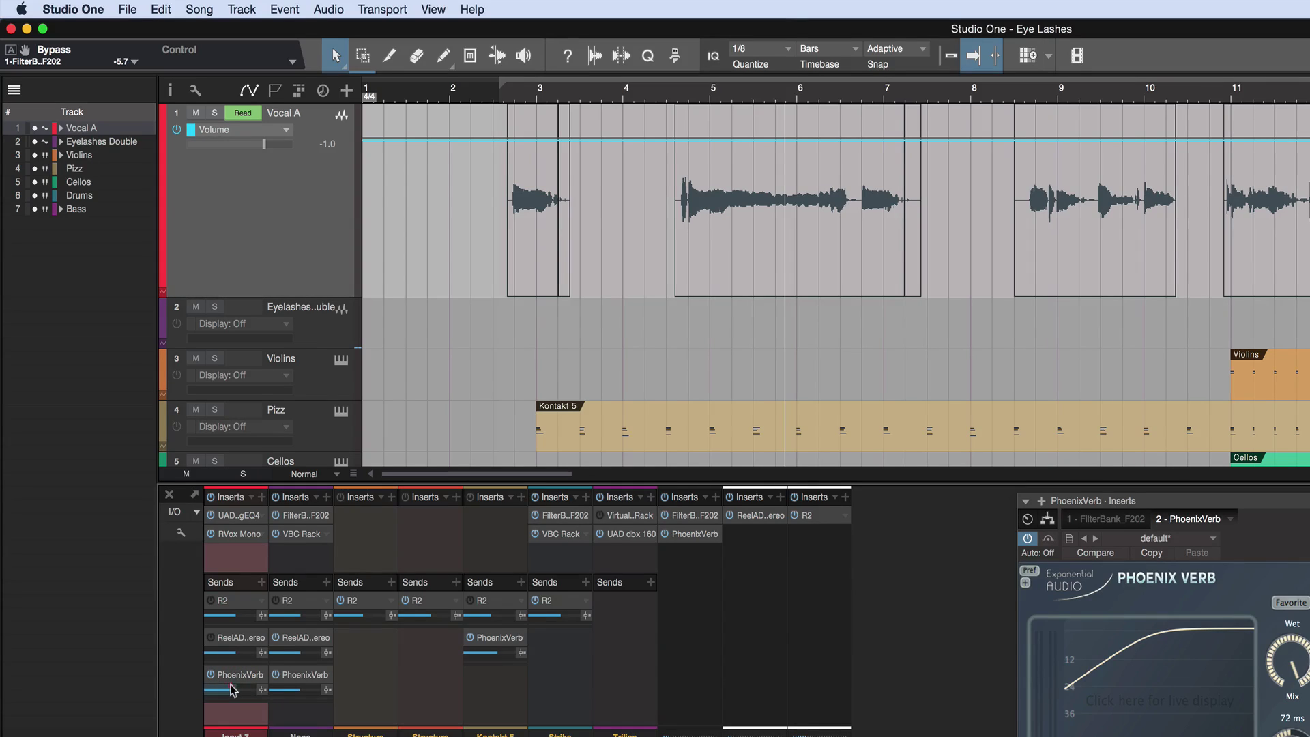
{"action": "left_click_drag", "start_coordinate": [236, 689], "coordinate": [235, 691]}
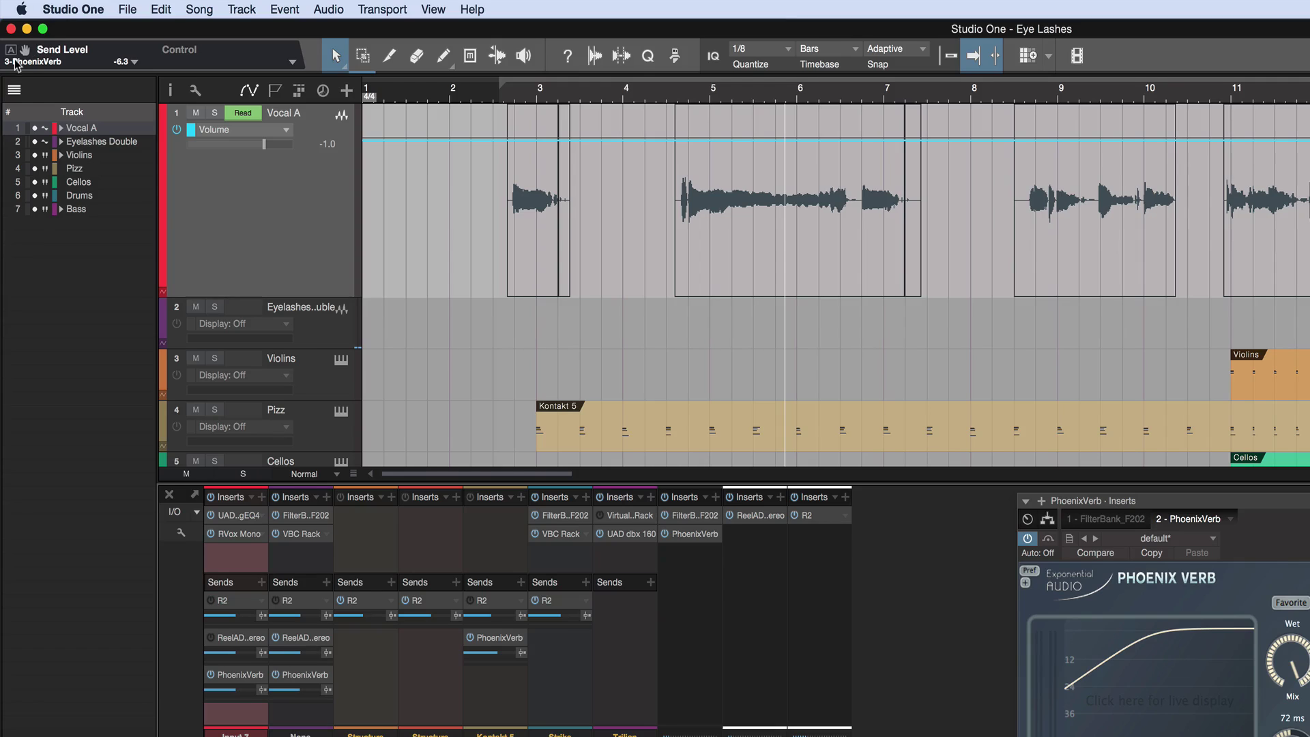
{"action": "left_click_drag", "start_coordinate": [28, 52], "coordinate": [247, 218]}
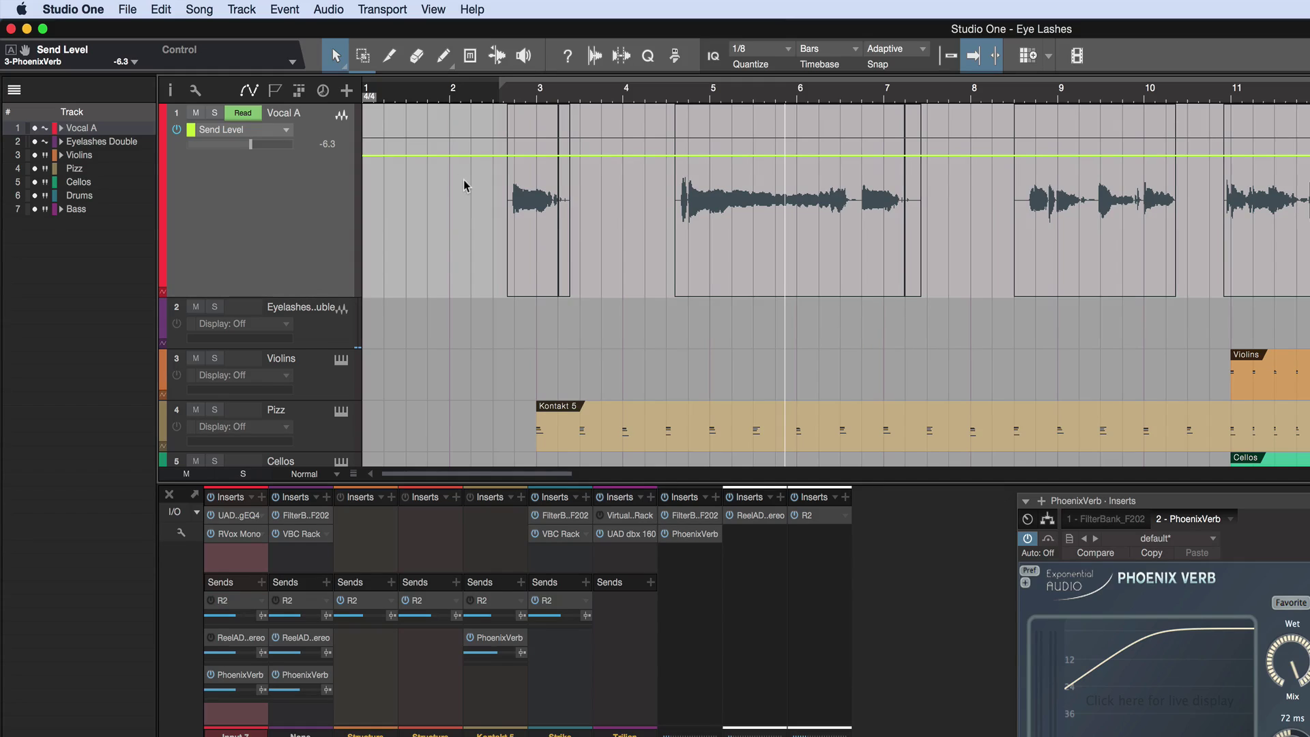
- Audition the first vocal phrase and shape a curved Send Level dip to about -21.6 at its start, around 2.4
{"action": "left_click", "coordinate": [497, 96]}
{"action": "key", "text": "space"}
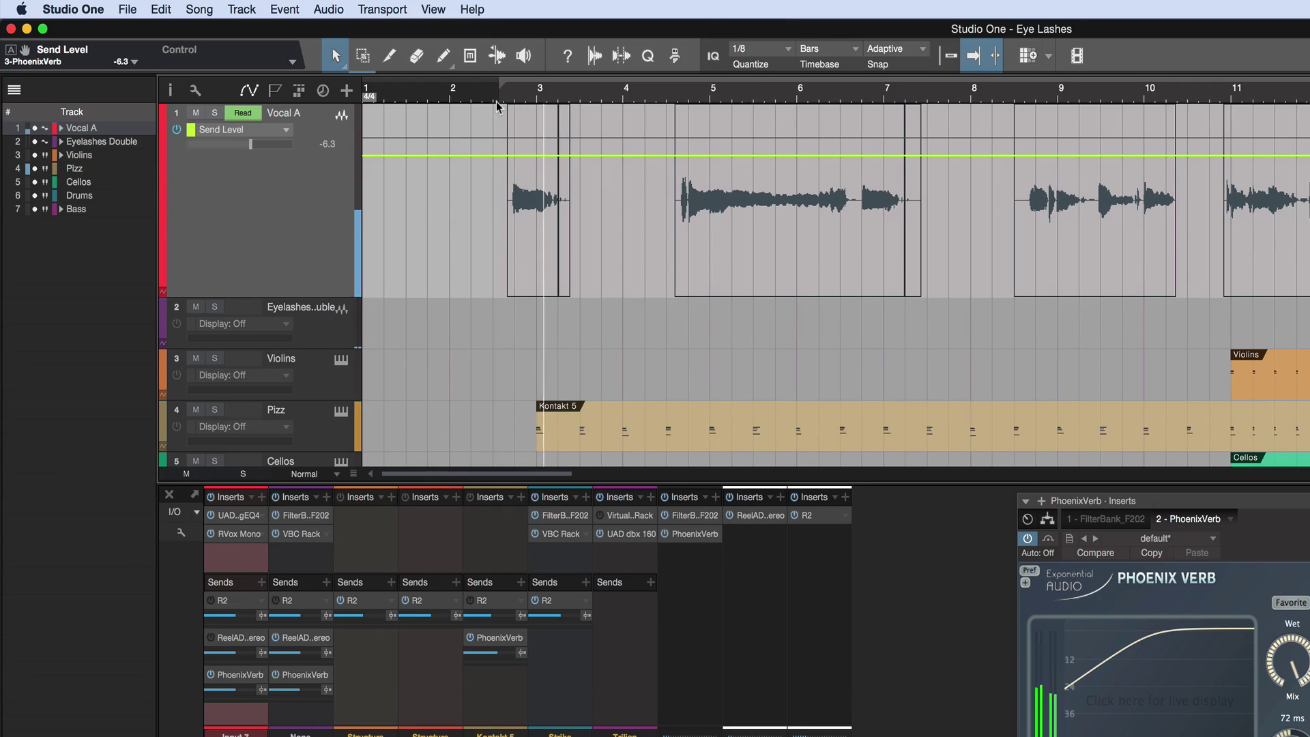
{"action": "key", "text": "e"}
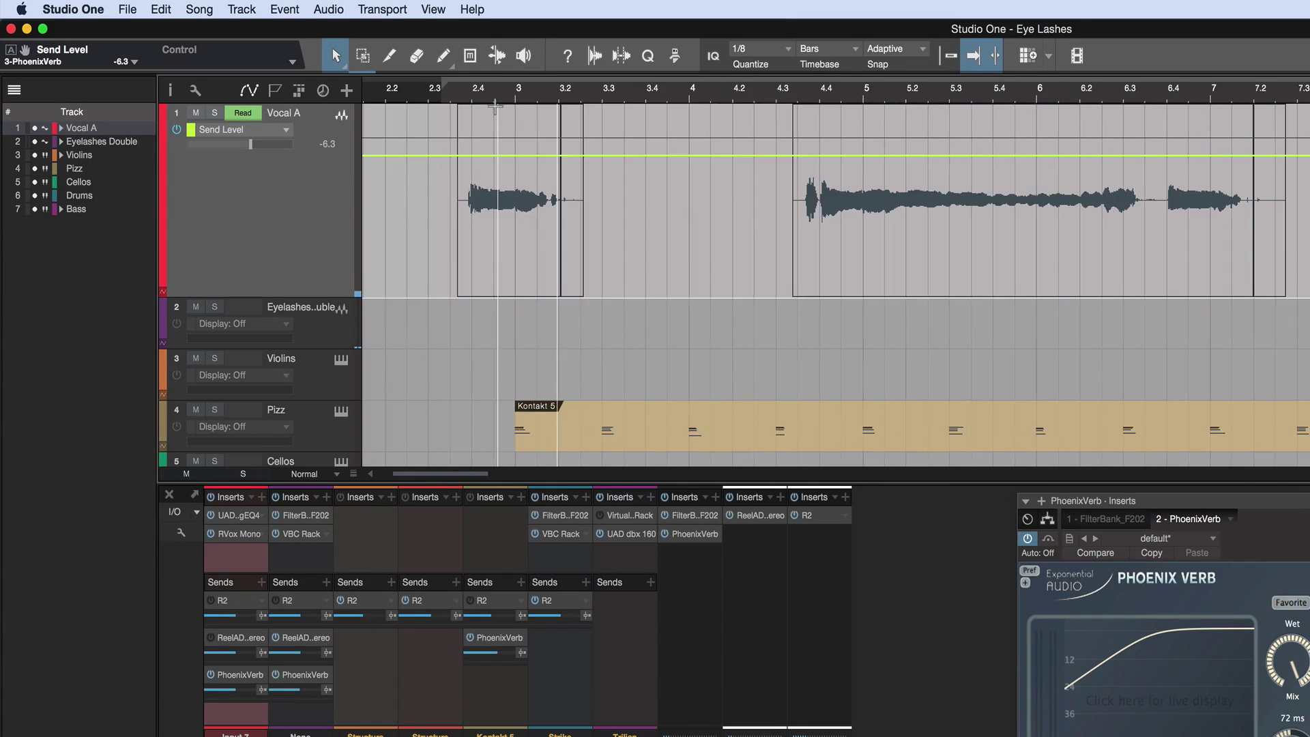
{"action": "left_click", "coordinate": [485, 156]}
{"action": "left_click", "coordinate": [473, 156]}
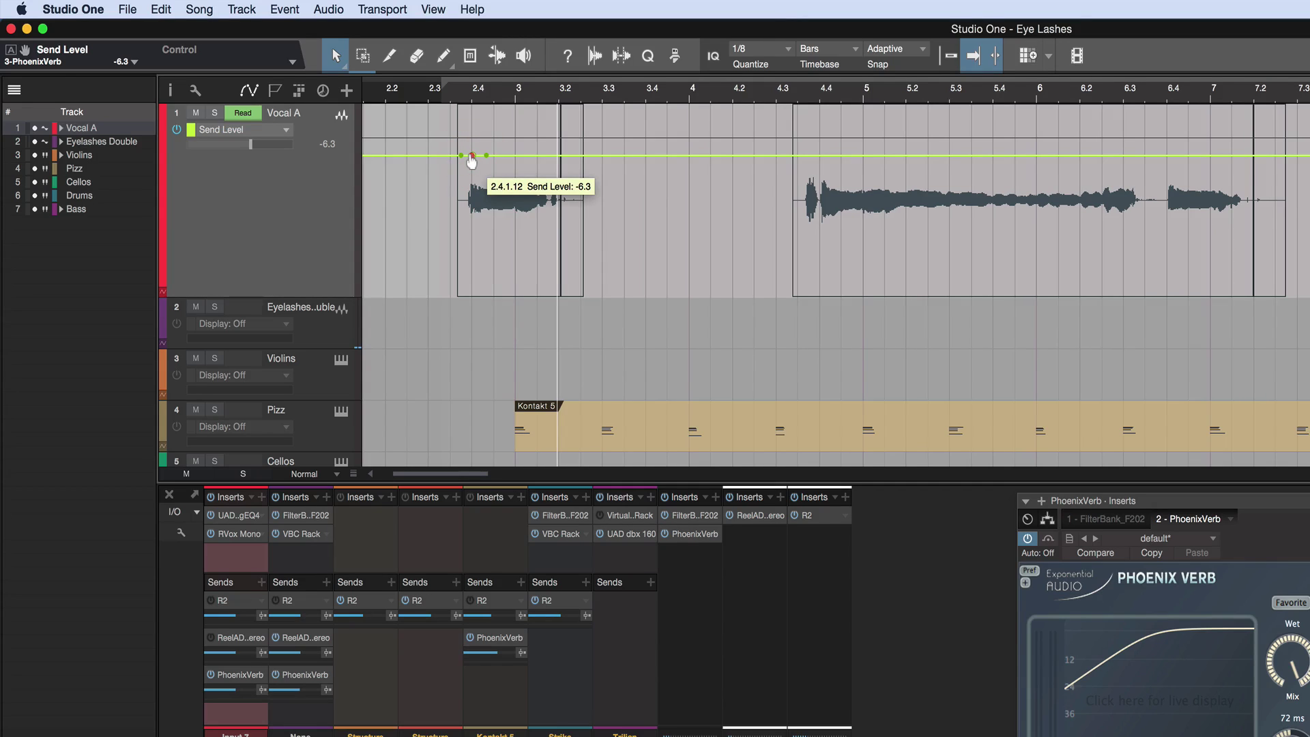
{"action": "left_click_drag", "start_coordinate": [472, 157], "coordinate": [474, 204]}
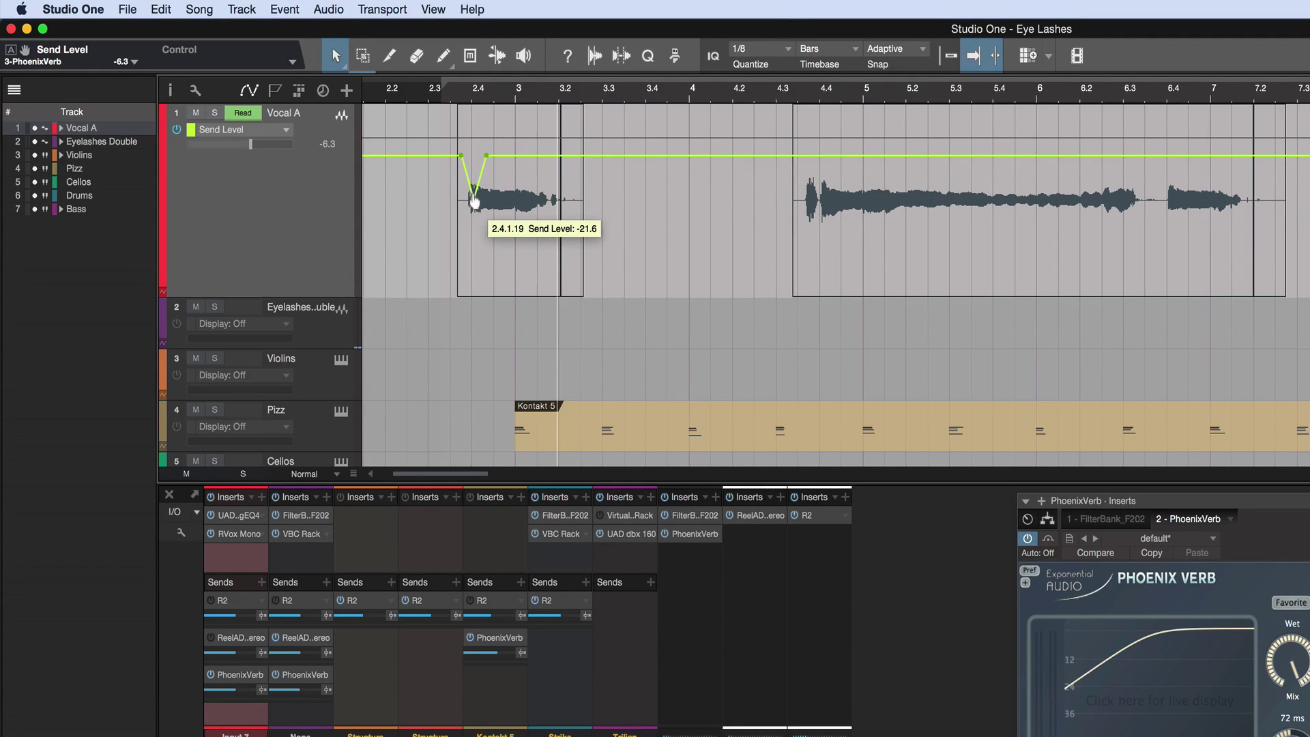
{"action": "scroll", "coordinate": [475, 194], "scroll_direction": "up", "scroll_amount": 3}
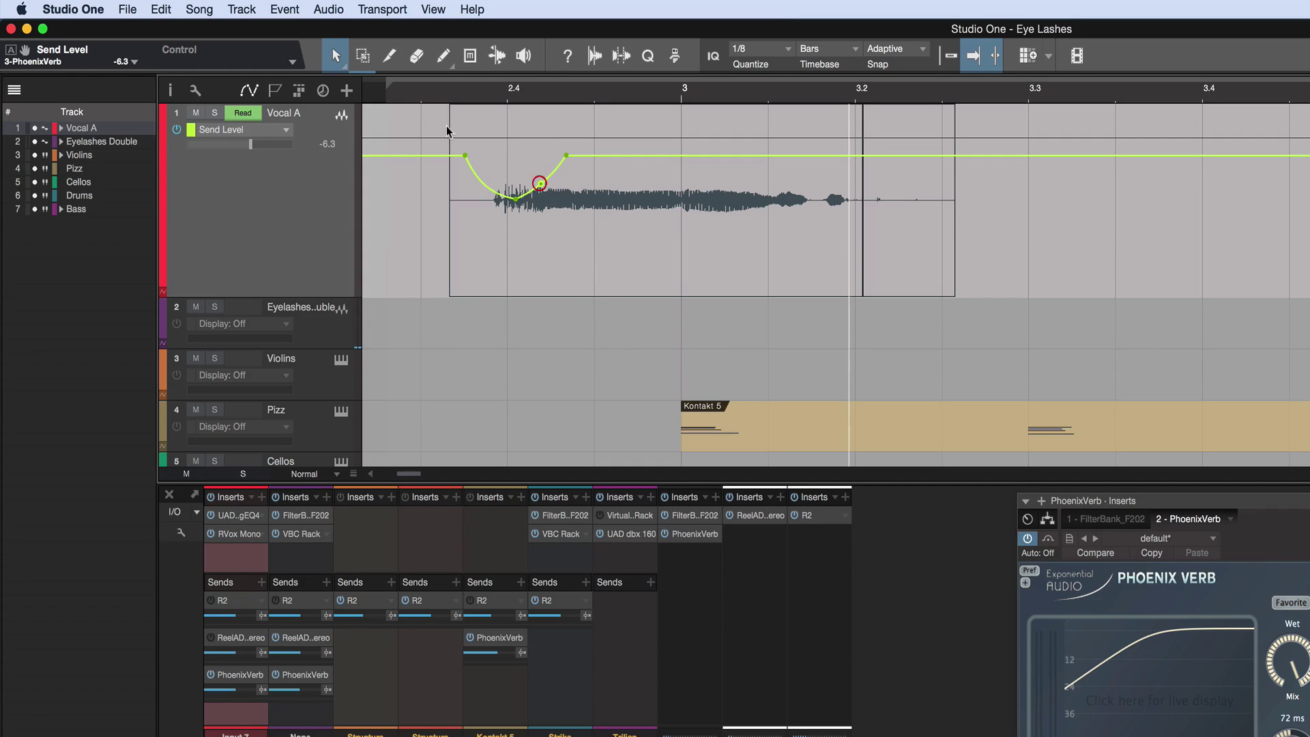
- Audition the first phrase's Send Level dip, make it slightly shallower, and replay it
{"action": "left_click", "coordinate": [424, 99]}
{"action": "key", "text": "space"}
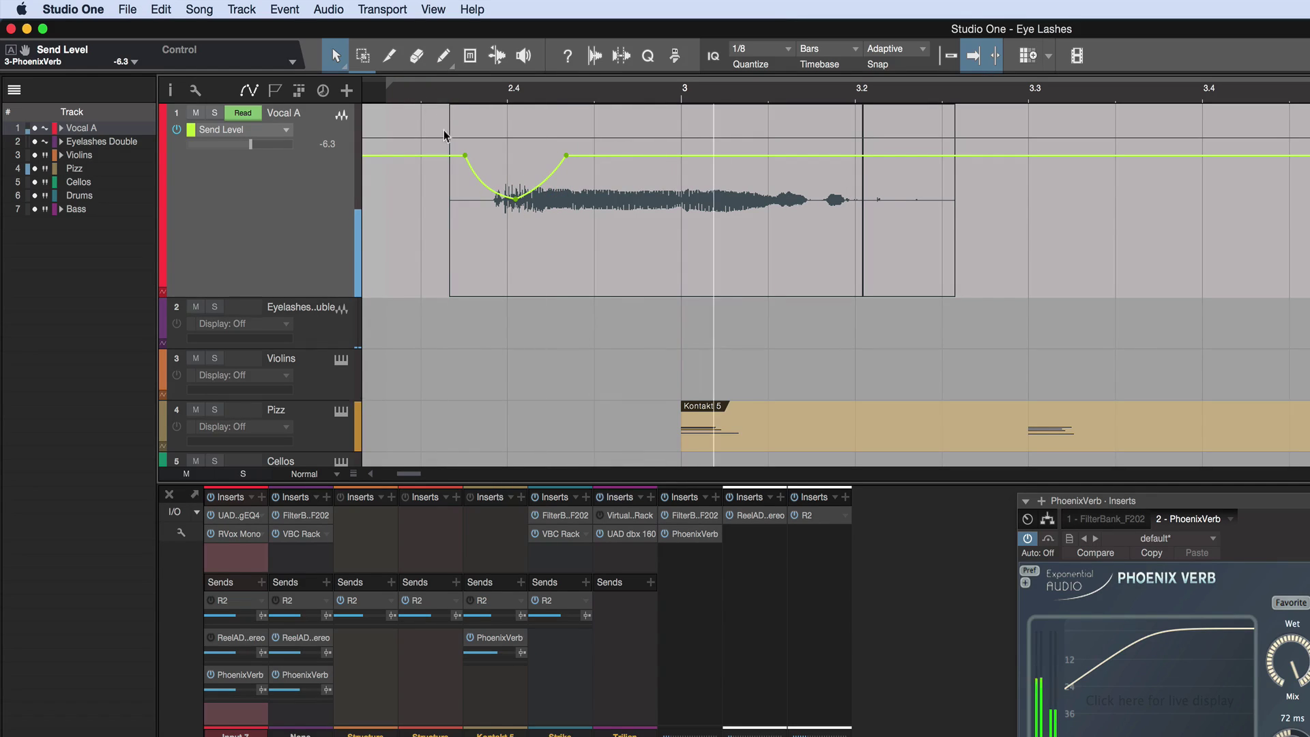
{"action": "left_click_drag", "start_coordinate": [515, 203], "coordinate": [515, 192]}
{"action": "left_click", "coordinate": [449, 99]}
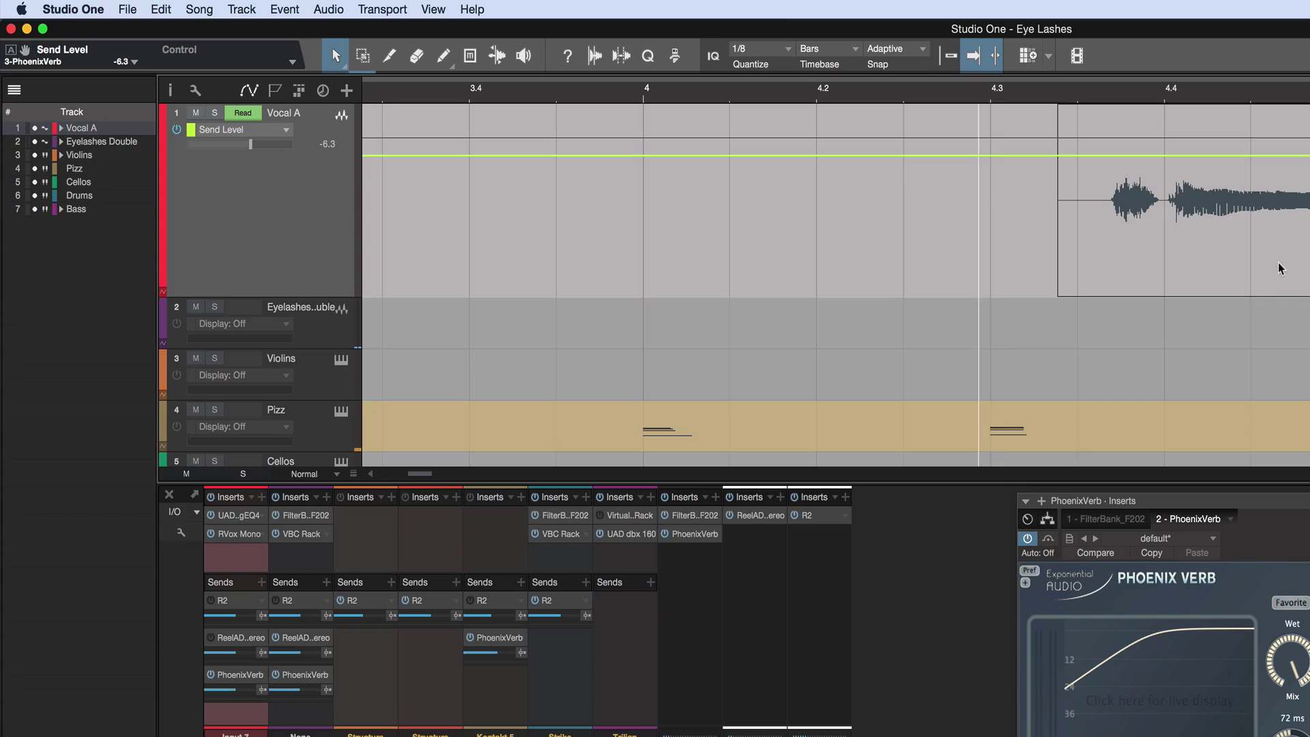
- Draw a Send Level dip to about -40.0 over the short first syllable of the second vocal phrase, just before 4.4
{"action": "left_click", "coordinate": [1177, 156]}
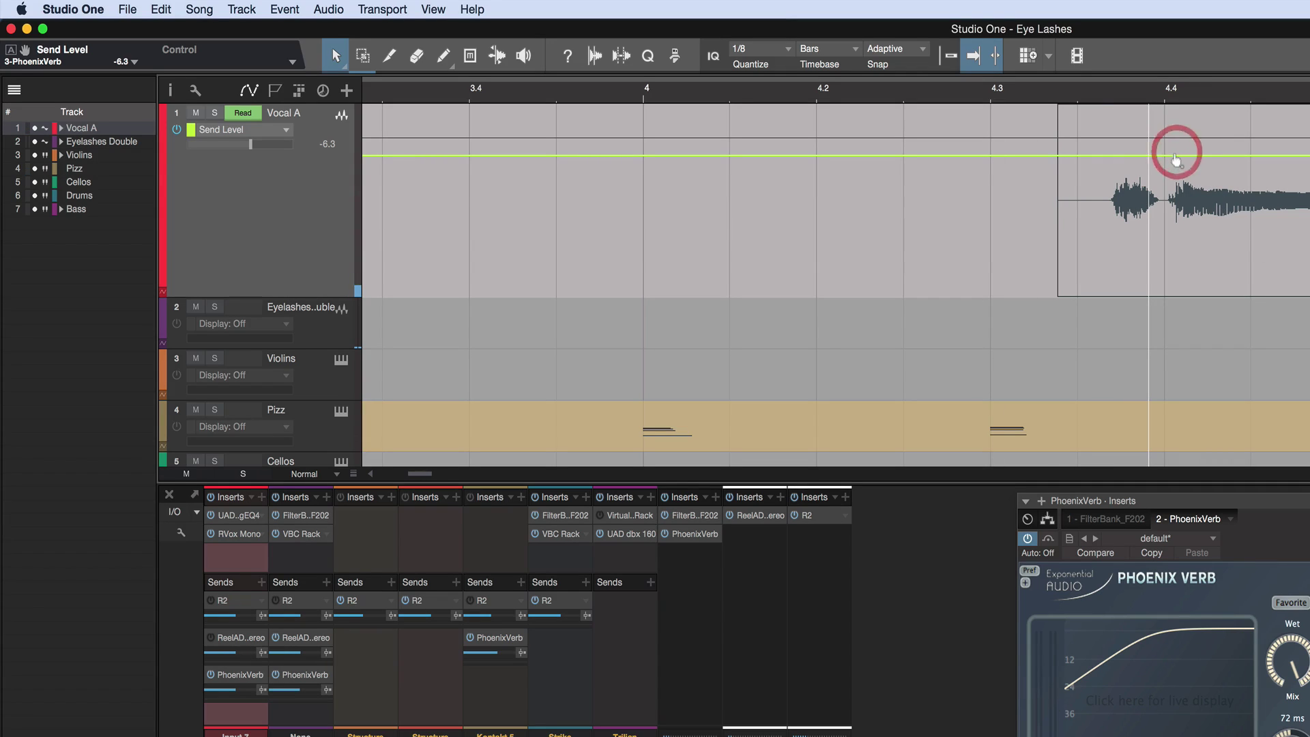
{"action": "left_click", "coordinate": [1084, 156]}
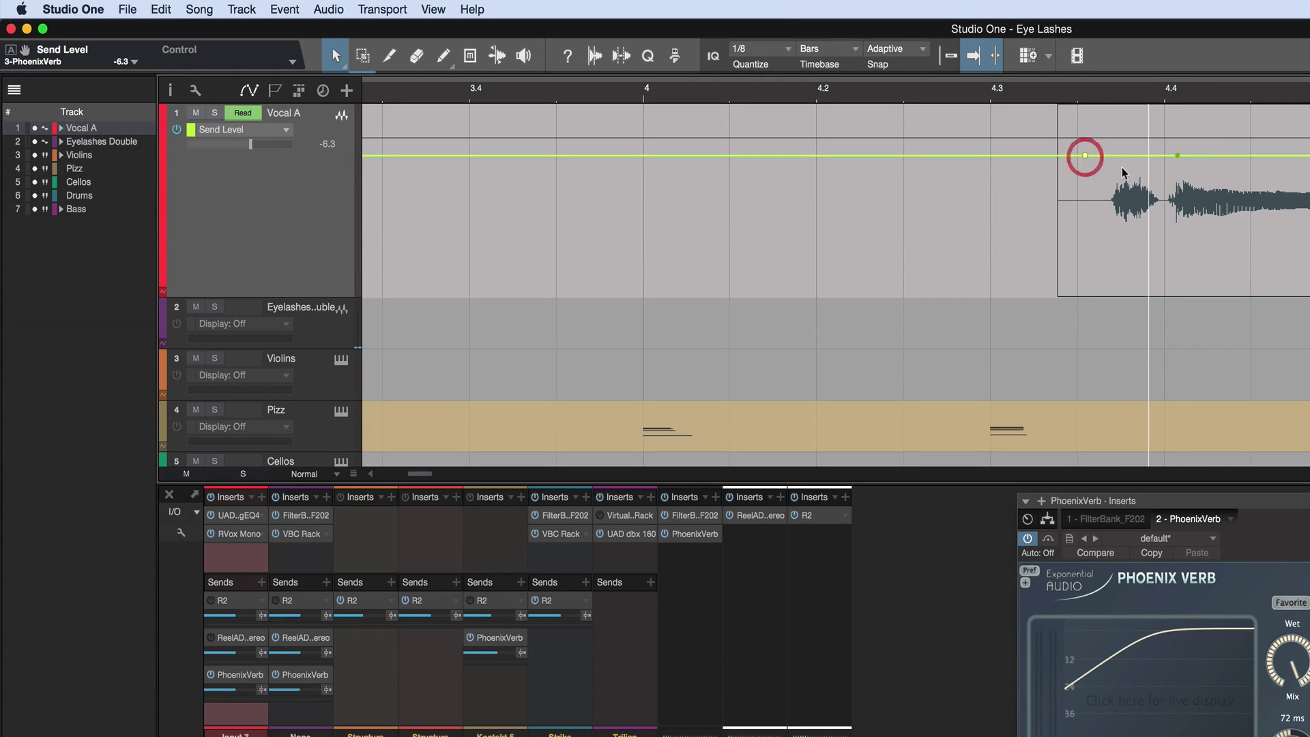
{"action": "left_click", "coordinate": [1129, 157]}
{"action": "left_click_drag", "start_coordinate": [1129, 162], "coordinate": [1129, 251]}
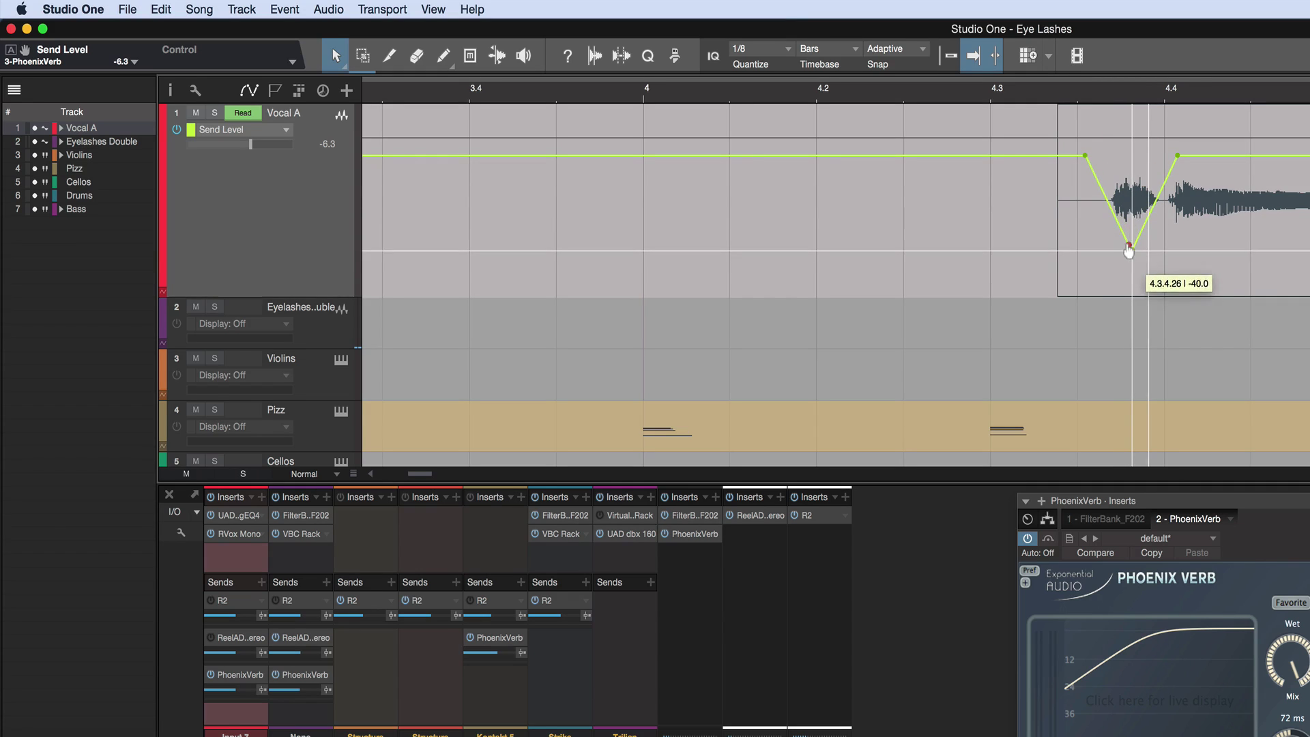
- Audition the dip at the second phrase's start and bend its straight slopes into curves
{"action": "left_click", "coordinate": [1040, 94]}
{"action": "key", "text": "space"}
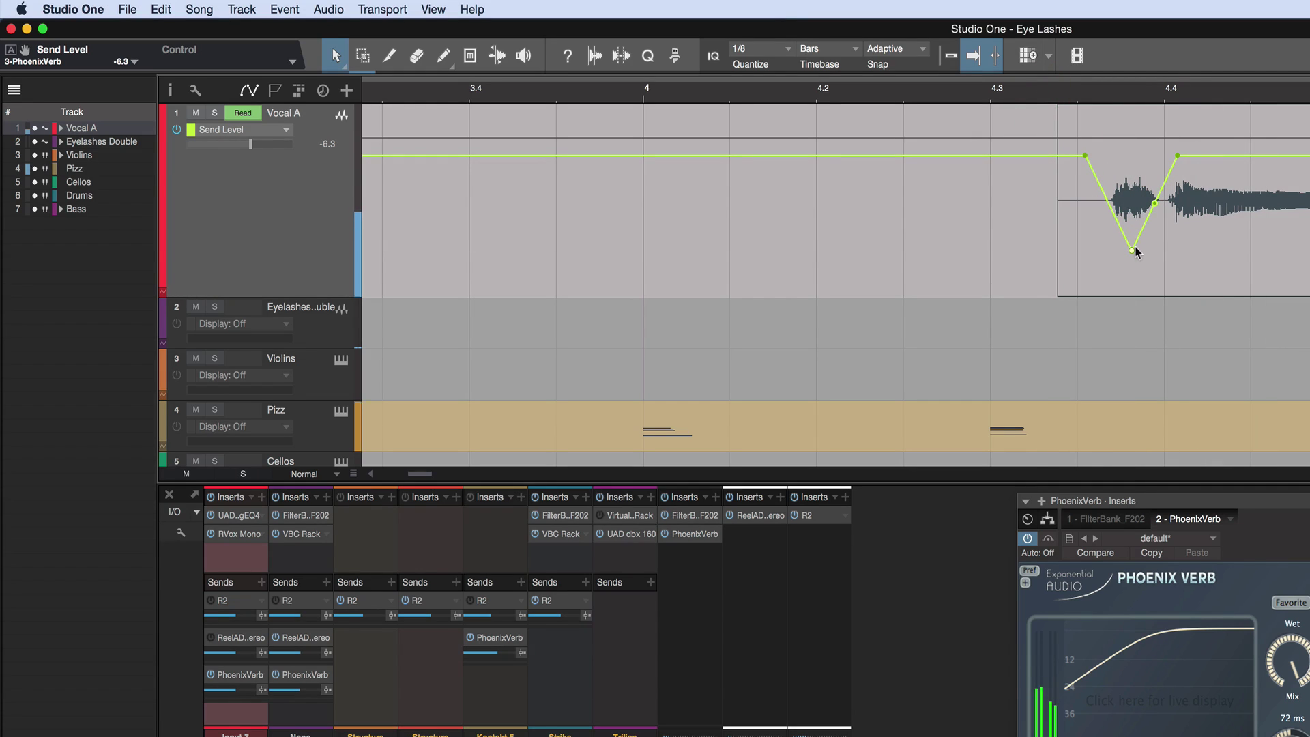
{"action": "left_click", "coordinate": [1130, 252]}
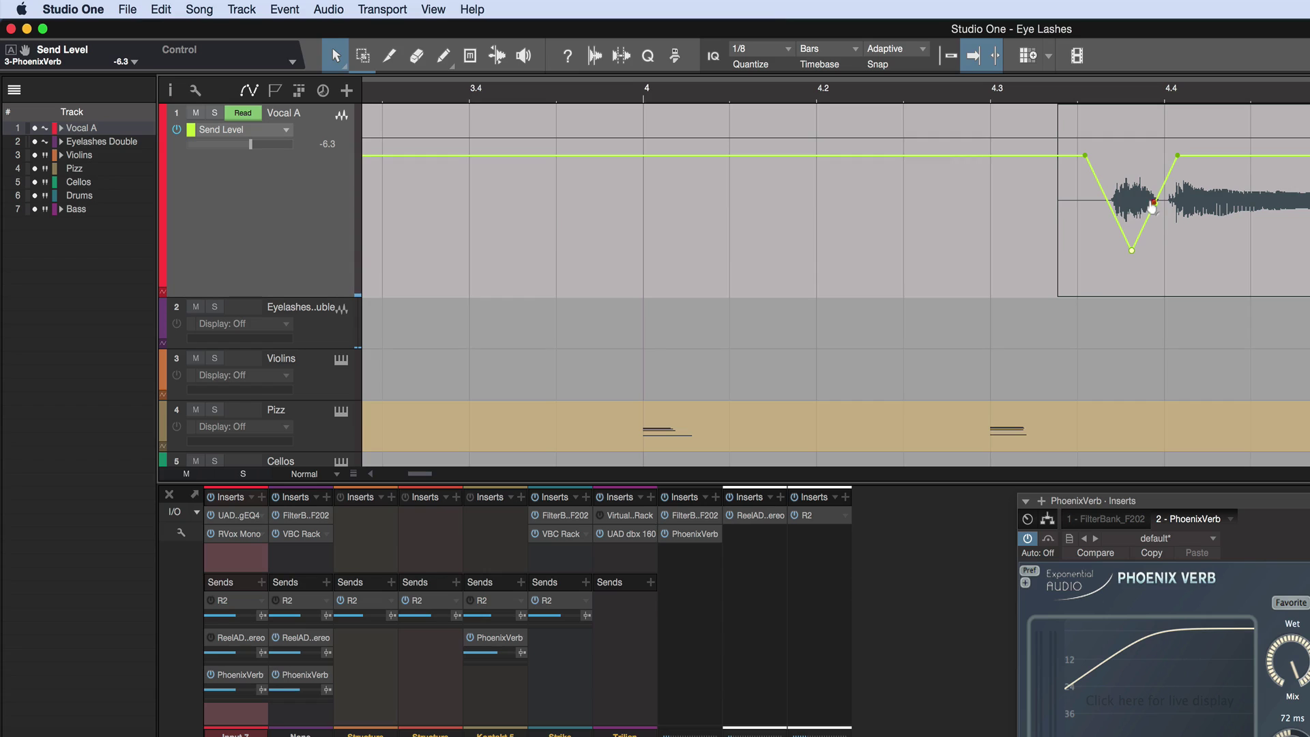
{"action": "left_click_drag", "start_coordinate": [1095, 193], "coordinate": [1103, 208]}
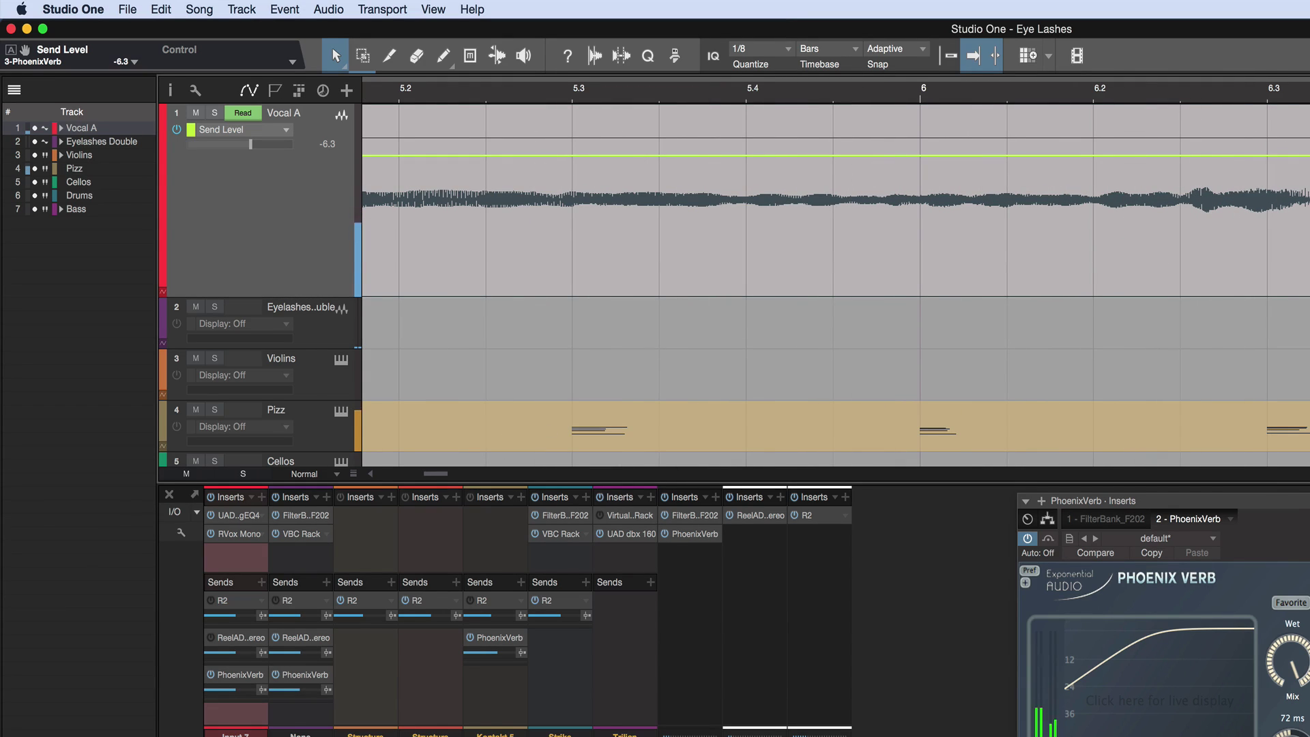
- Add a Send Level dip to about -23.3 near the second phrase's end, between 6.2 and 6.3, with a curved rise
{"action": "left_click", "coordinate": [1079, 155]}
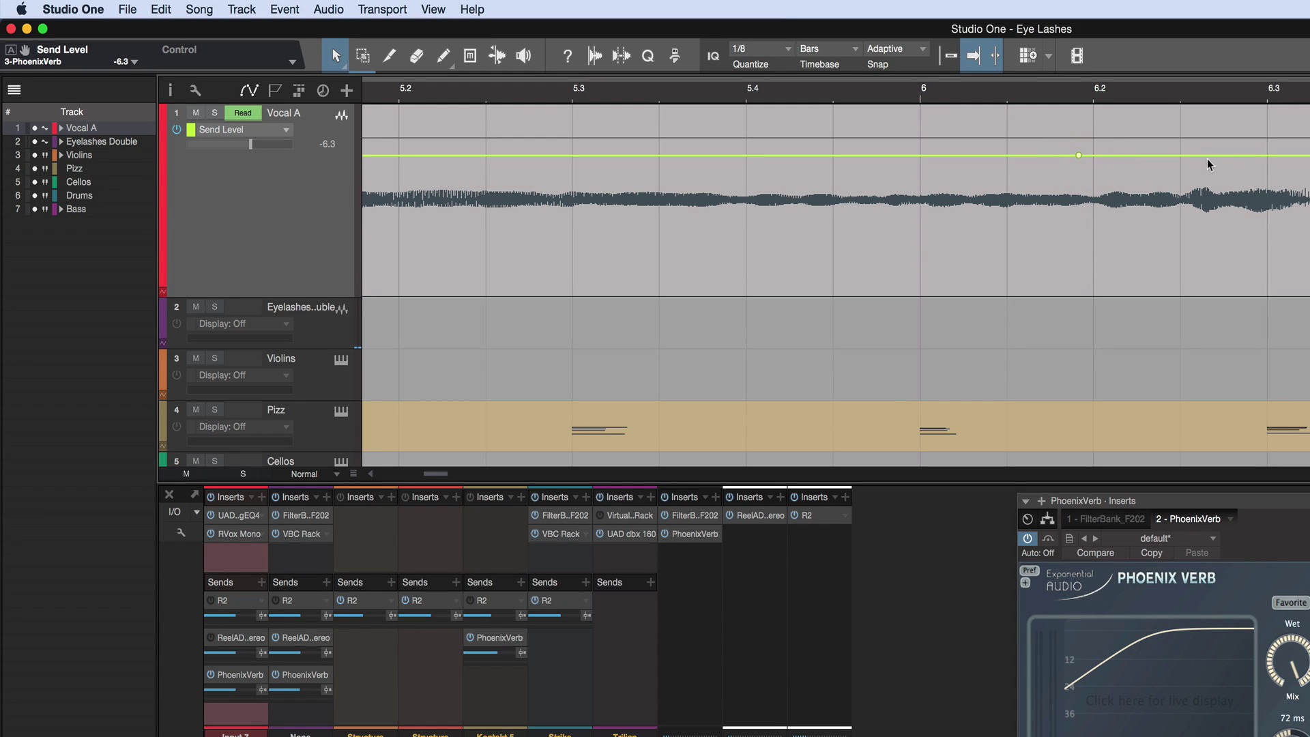
{"action": "left_click_drag", "start_coordinate": [1201, 157], "coordinate": [1198, 206]}
{"action": "left_click_drag", "start_coordinate": [1202, 157], "coordinate": [1285, 203]}
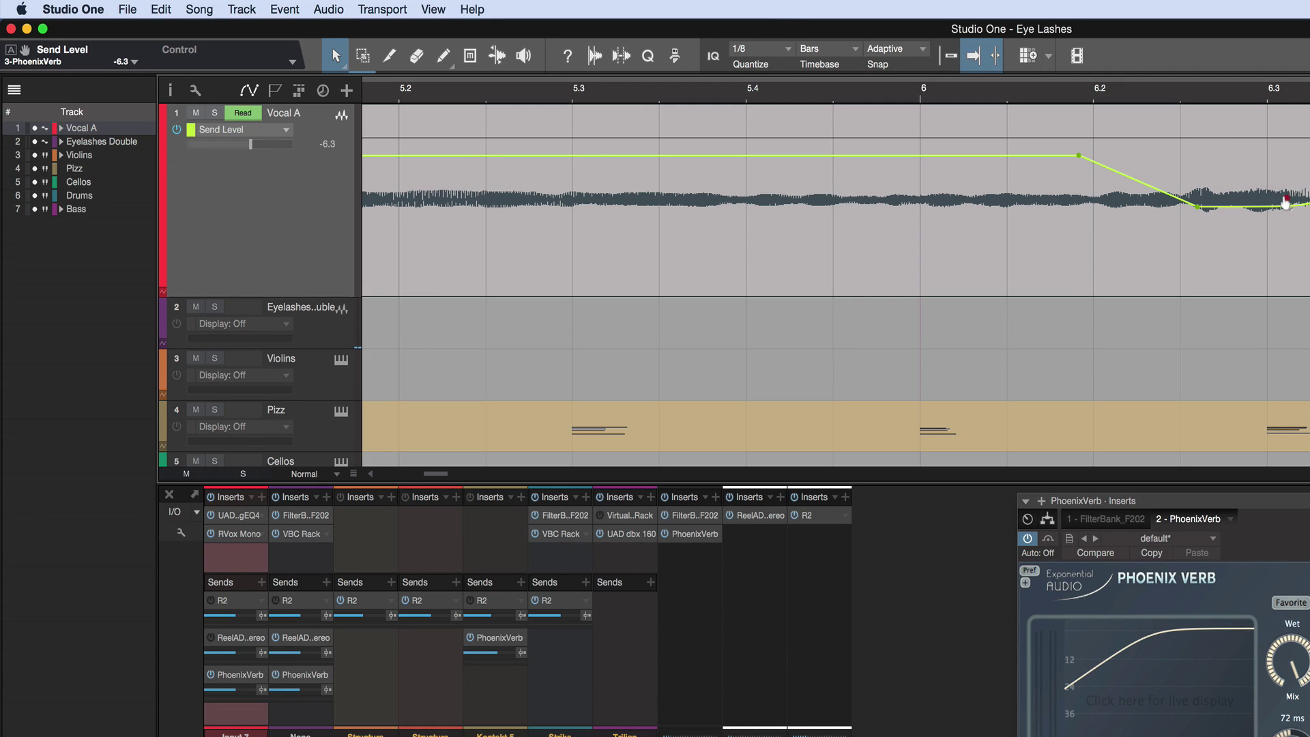
{"action": "left_click", "coordinate": [1137, 181]}
{"action": "left_click_drag", "start_coordinate": [1134, 185], "coordinate": [1120, 200]}
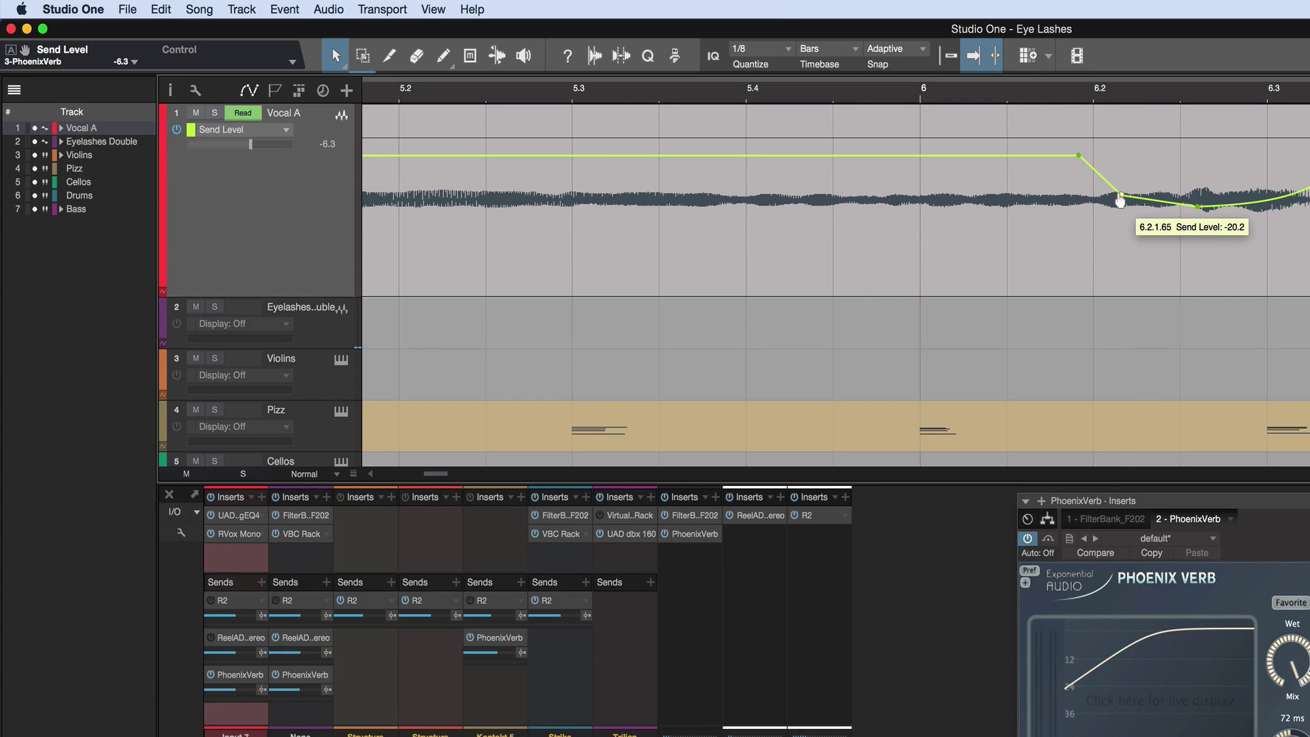
{"action": "key", "text": "super+z"}
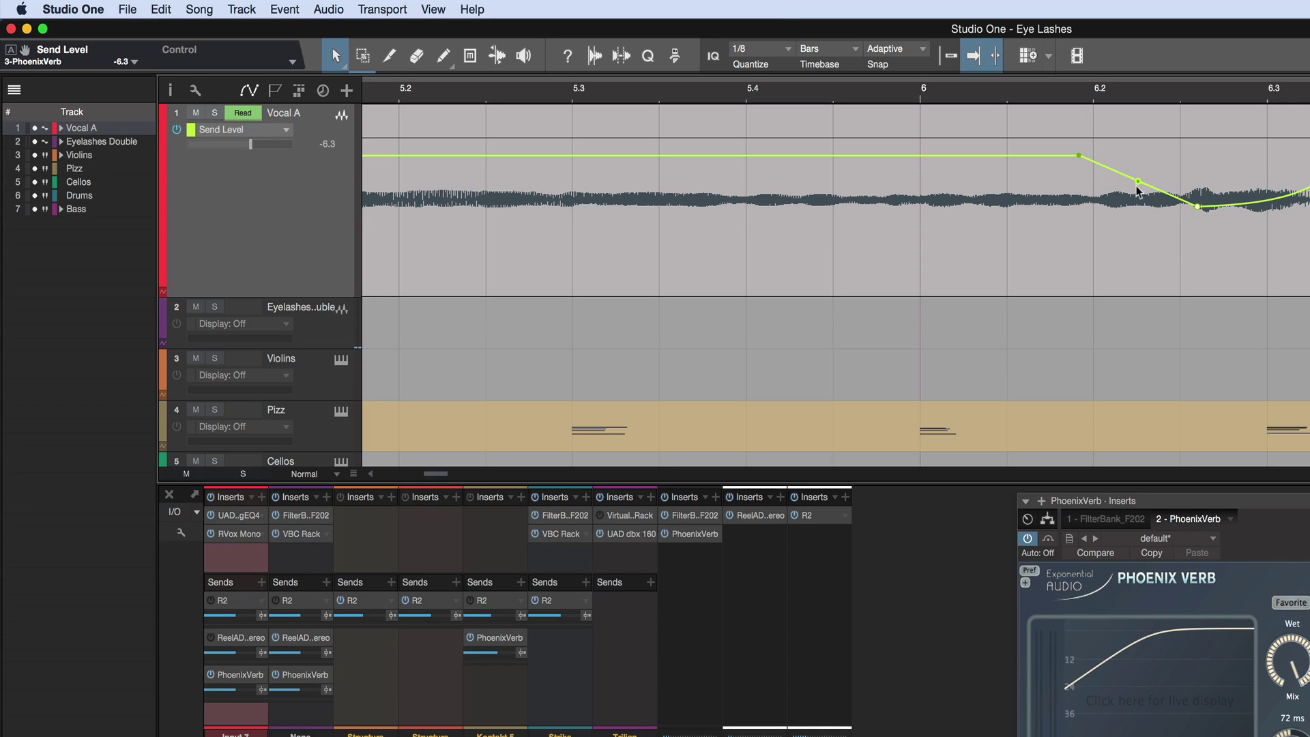
- Curve the falling slope of the dip near 6.2, and make the dip shallower in two passes while auditioning it
{"action": "left_click_drag", "start_coordinate": [1137, 182], "coordinate": [1127, 194]}
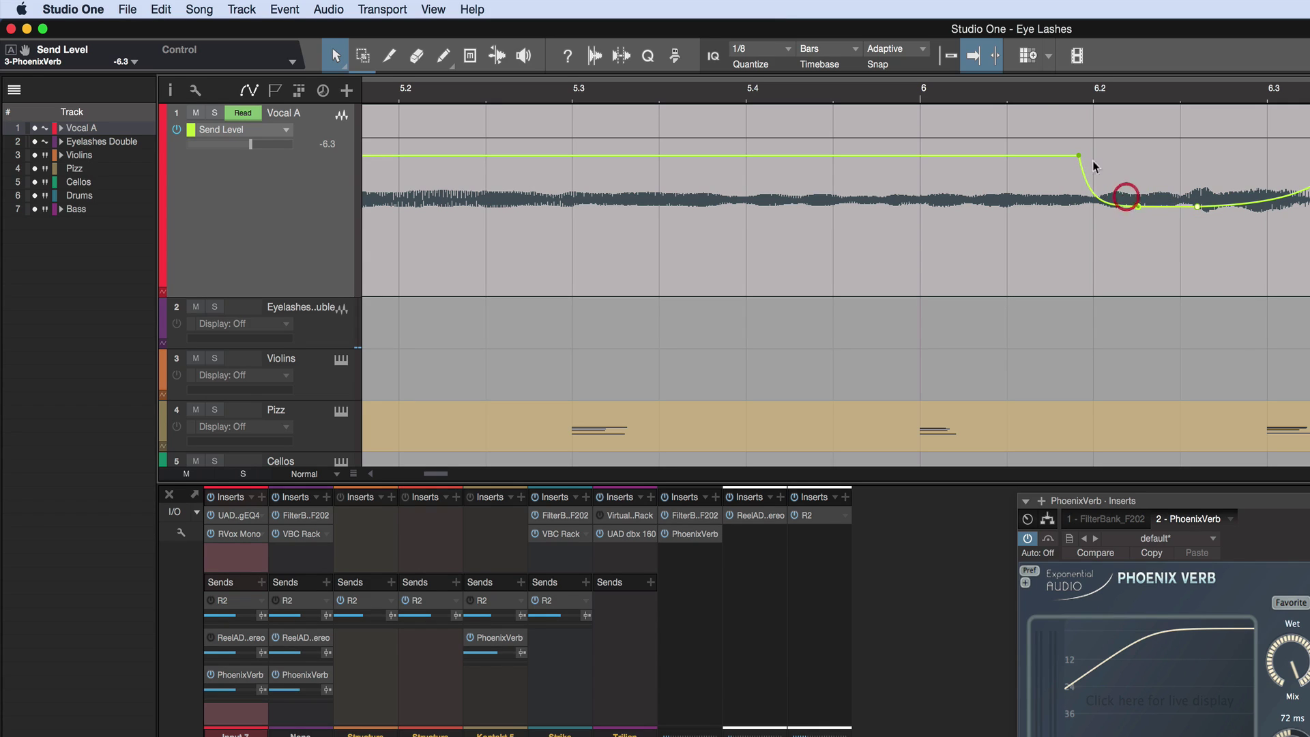
{"action": "left_click", "coordinate": [1040, 104]}
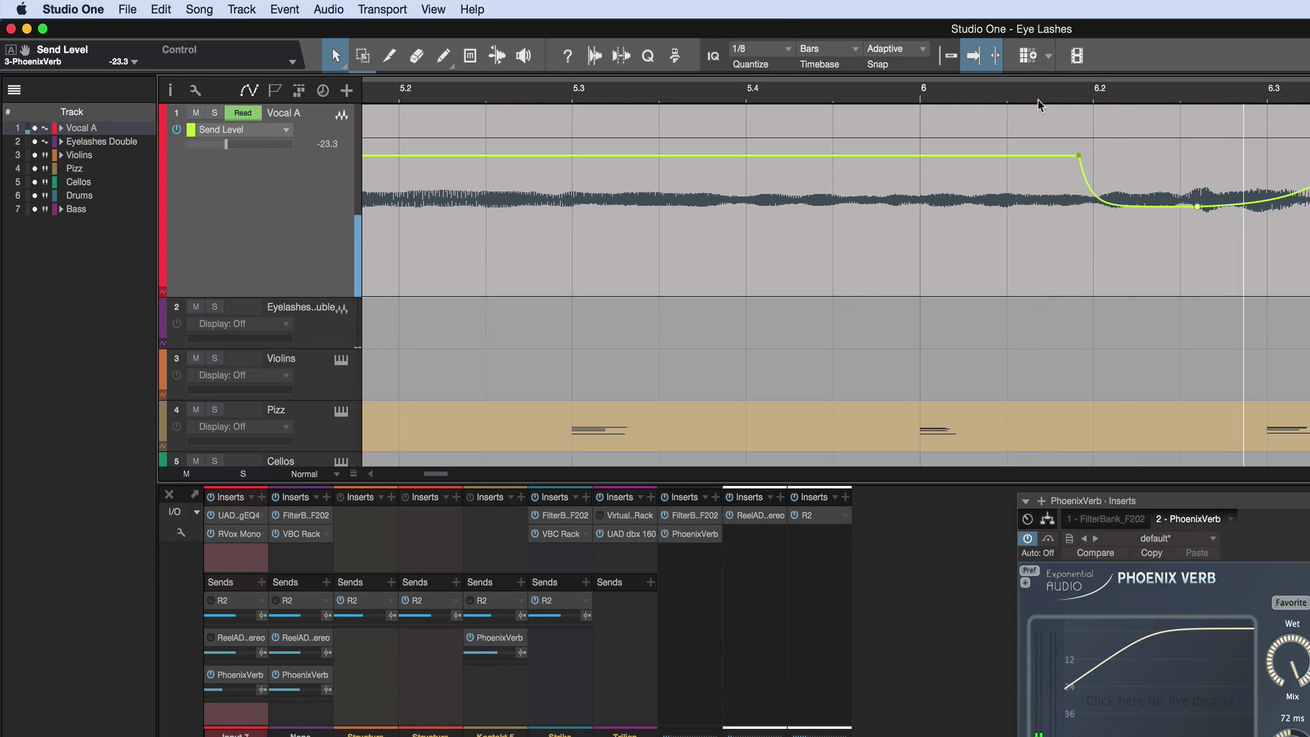
{"action": "left_click_drag", "start_coordinate": [1196, 206], "coordinate": [1196, 197]}
{"action": "left_click", "coordinate": [1025, 95]}
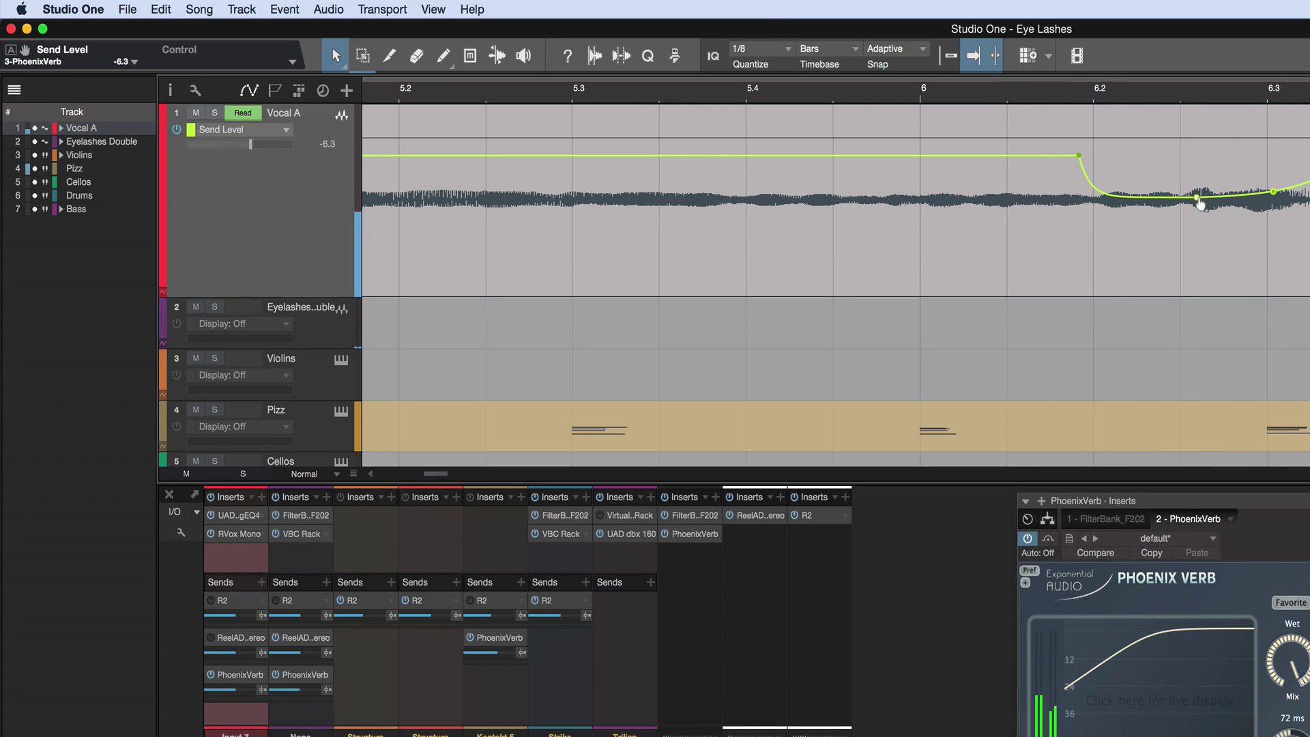
{"action": "left_click_drag", "start_coordinate": [1196, 197], "coordinate": [1197, 188]}
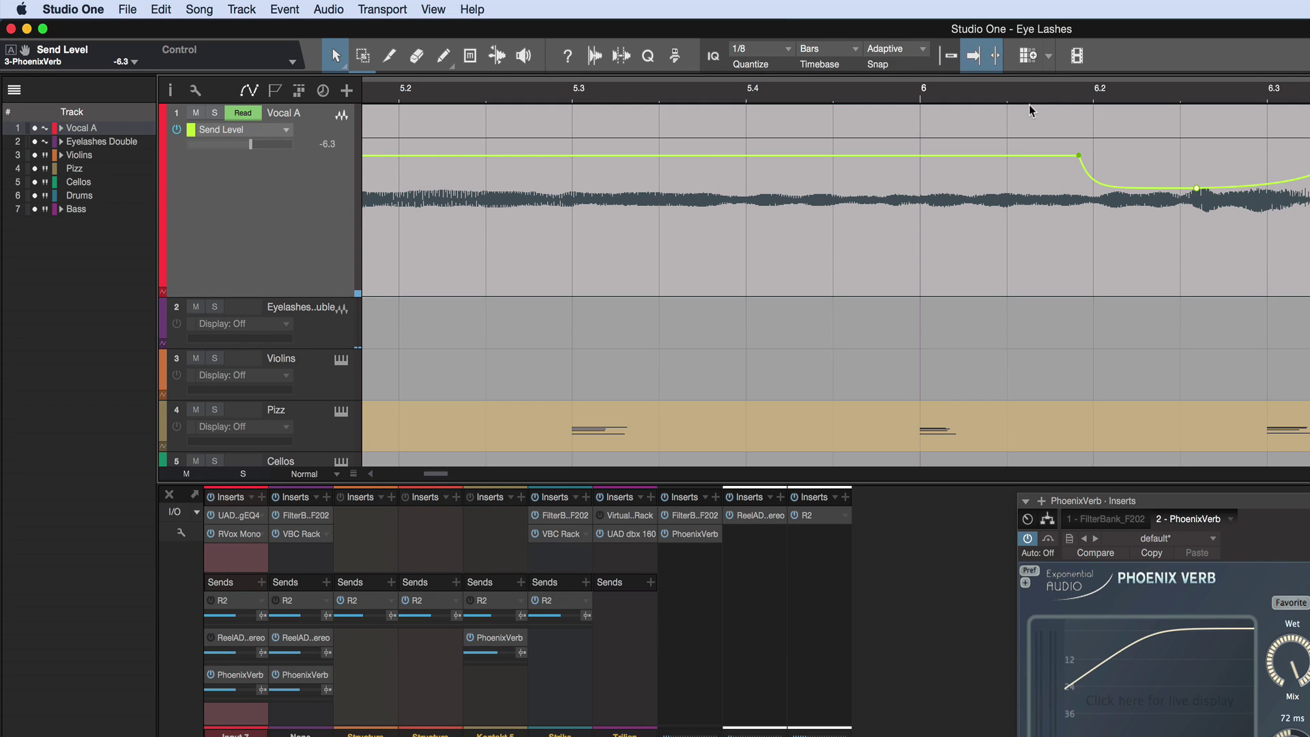
- Play from the first vocal phrase into bar 9, and draw a moderate Send Level dip at the third phrase's start, around 8.4
{"action": "scroll", "coordinate": [1028, 104], "scroll_direction": "down", "scroll_amount": 10}
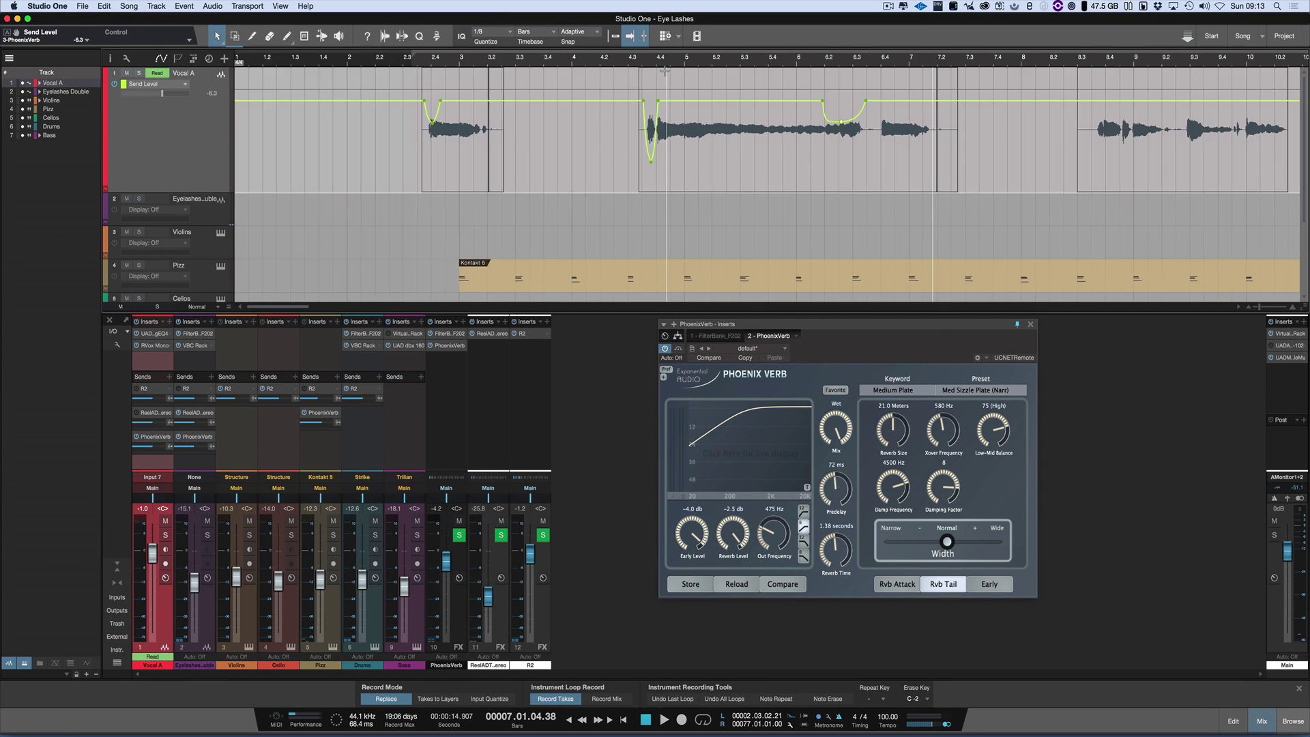
{"action": "left_click", "coordinate": [417, 66]}
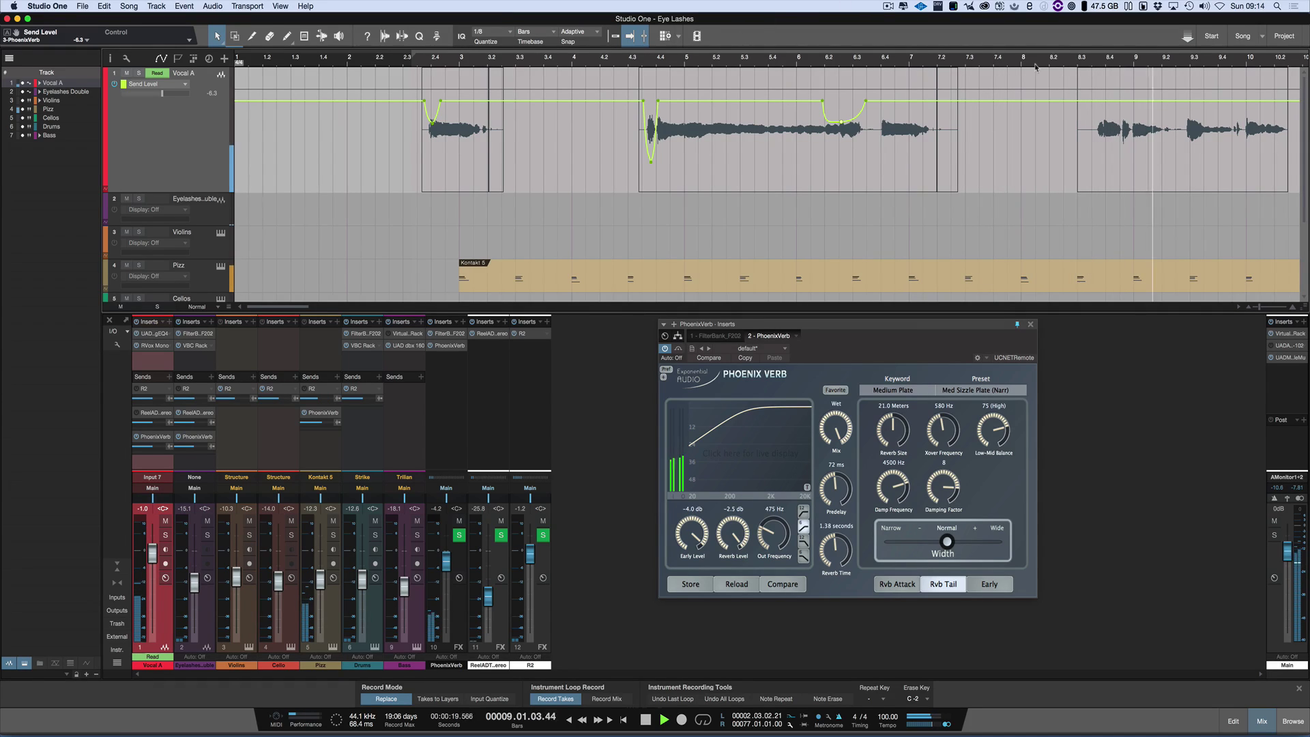
{"action": "key", "text": "space"}
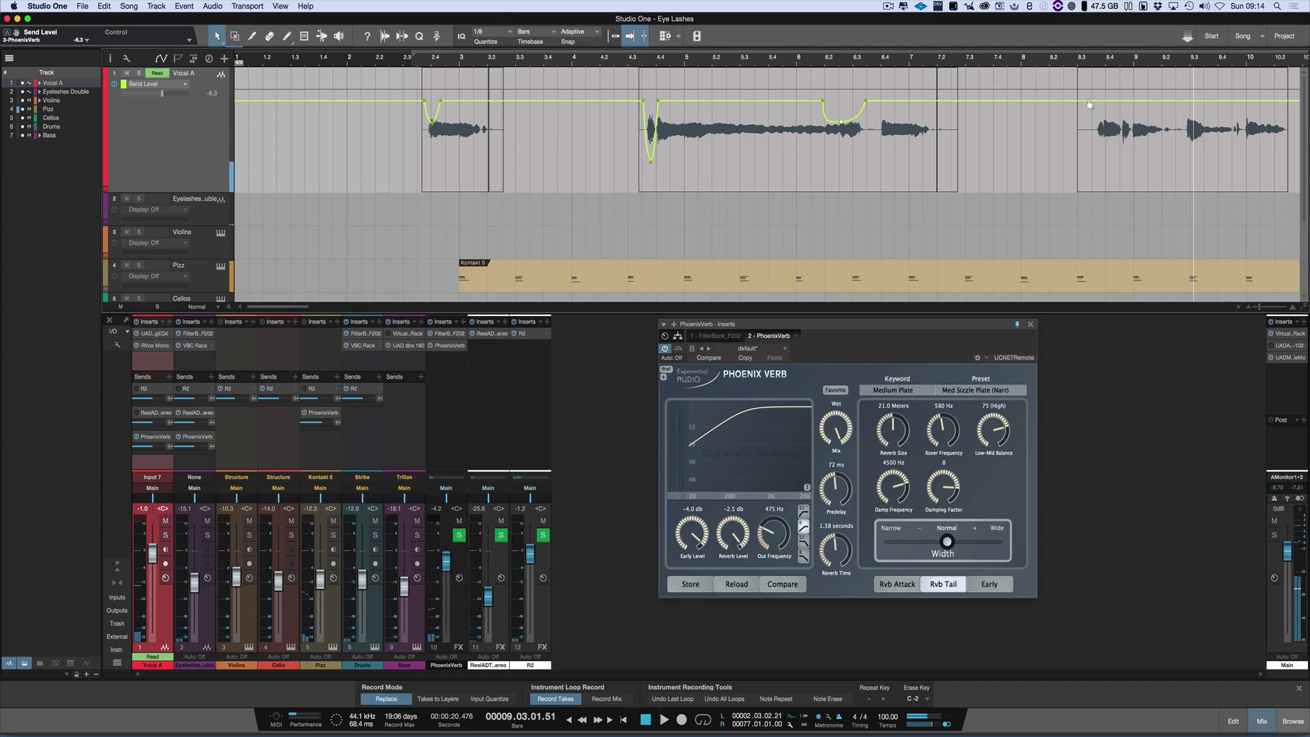
{"action": "left_click", "coordinate": [1132, 101]}
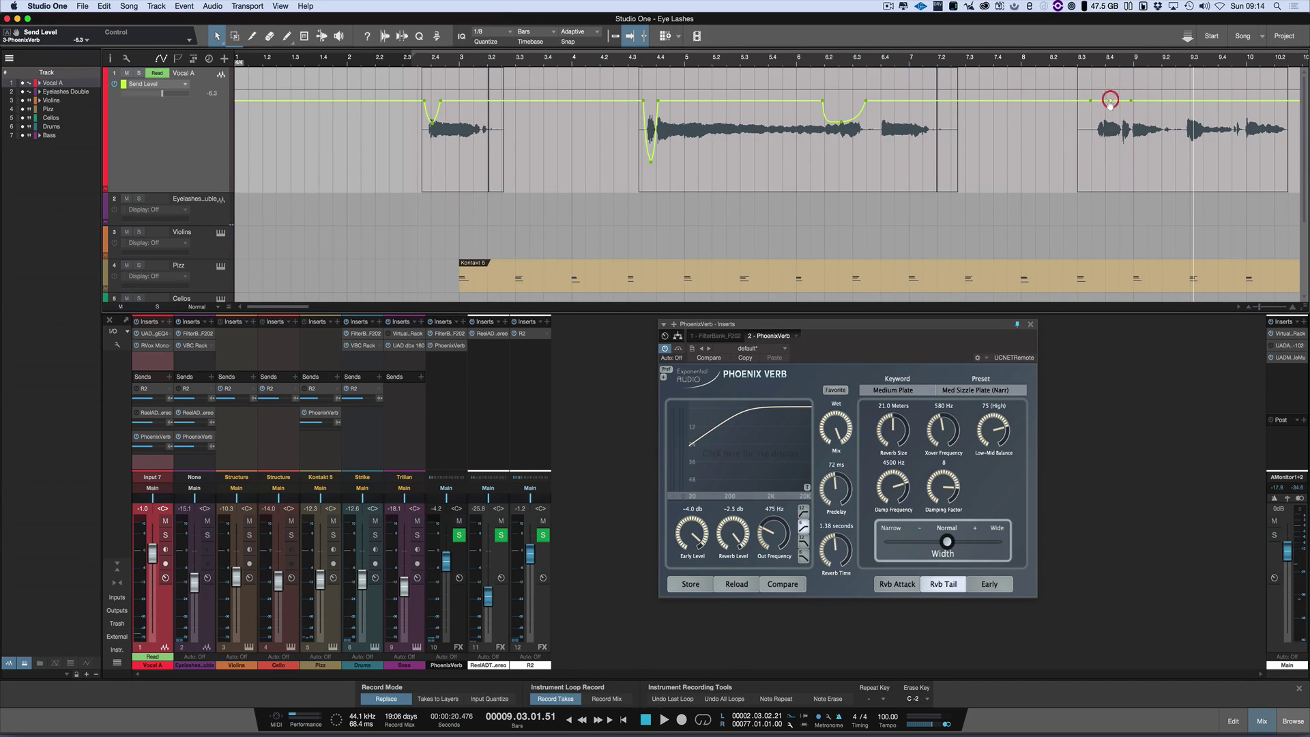
{"action": "left_click", "coordinate": [1111, 101]}
{"action": "left_click_drag", "start_coordinate": [1110, 103], "coordinate": [1107, 121]}
- Audition the third phrase and add a second Send Level dip on its later word around 9.3, moving its starting point slightly earlier
{"action": "left_click", "coordinate": [1077, 61]}
{"action": "key", "text": "space"}
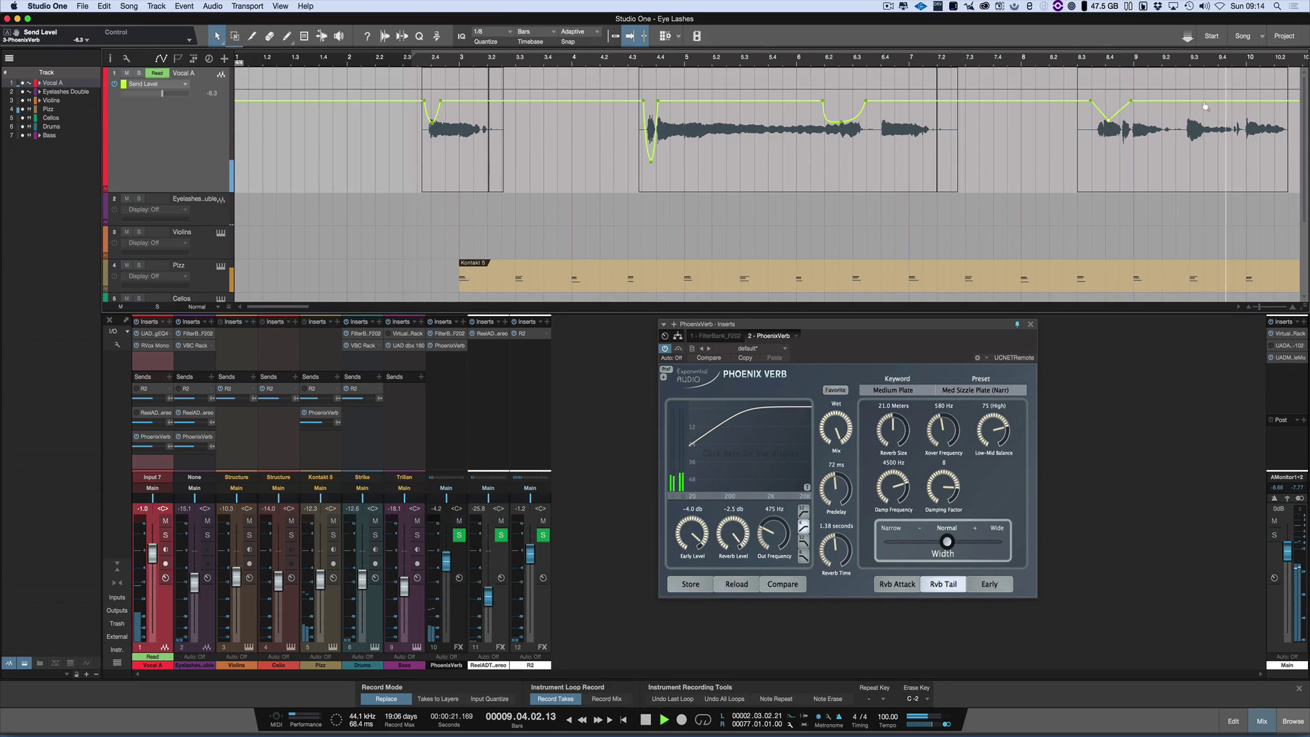
{"action": "key", "text": "space"}
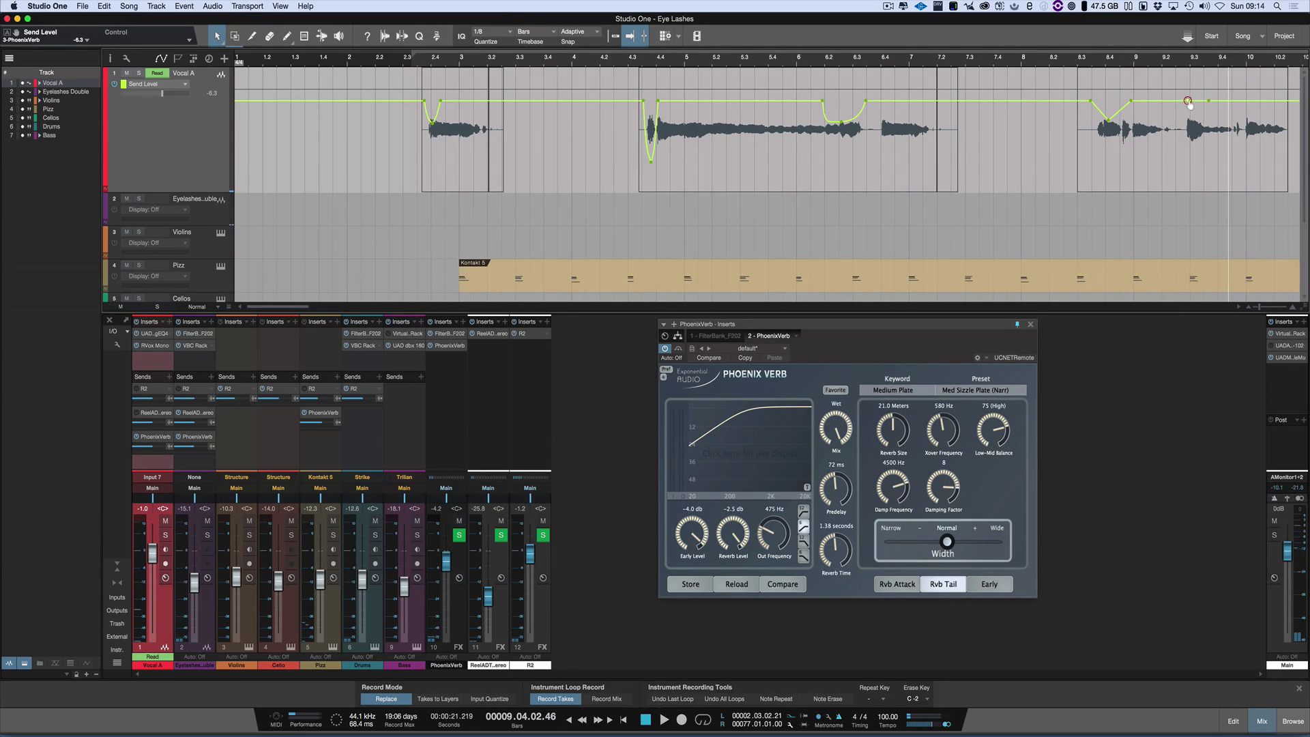
{"action": "mouse_move", "coordinate": [1197, 101]}
{"action": "left_mouse_down"}
{"action": "mouse_move", "coordinate": [1195, 126]}
{"action": "mouse_move", "coordinate": [1177, 101]}
{"action": "left_mouse_up"}
- Replay the third phrase, make the Send Level dip around 9.3 shallower, and audition that spot again
{"action": "left_click", "coordinate": [1065, 61]}
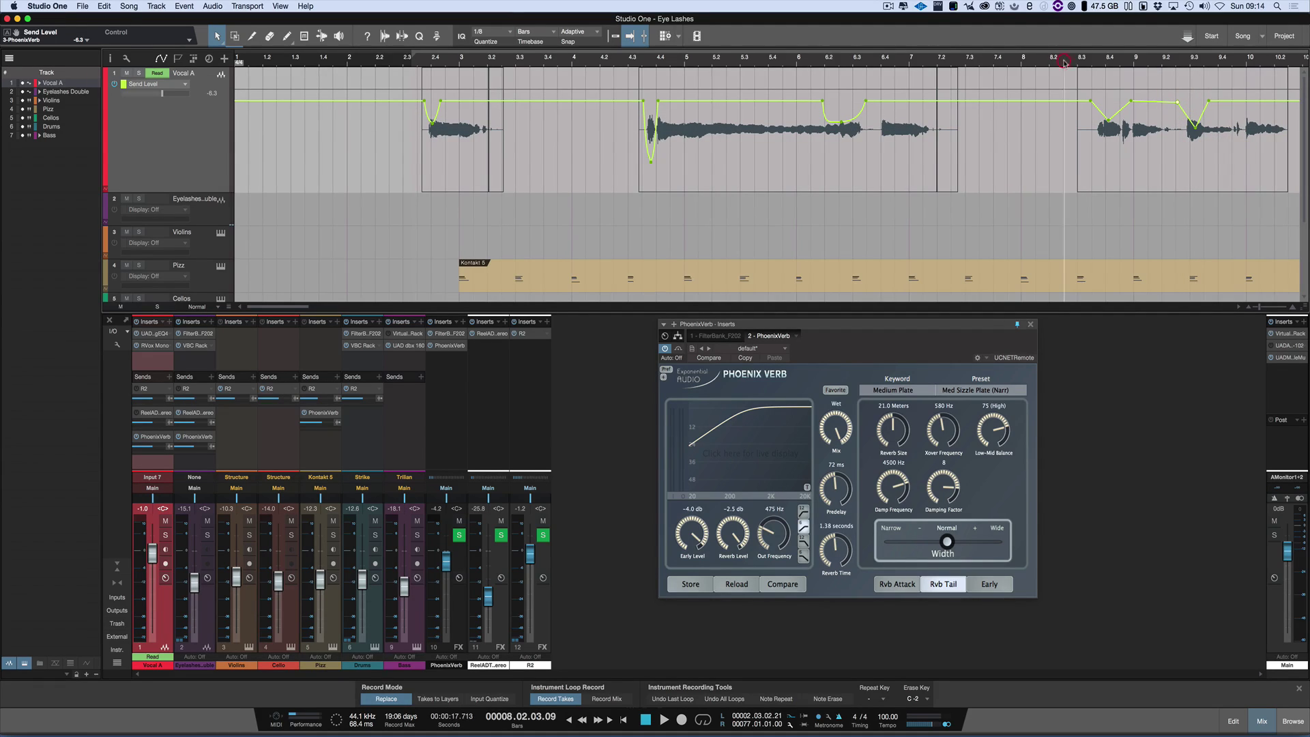
{"action": "key", "text": "space"}
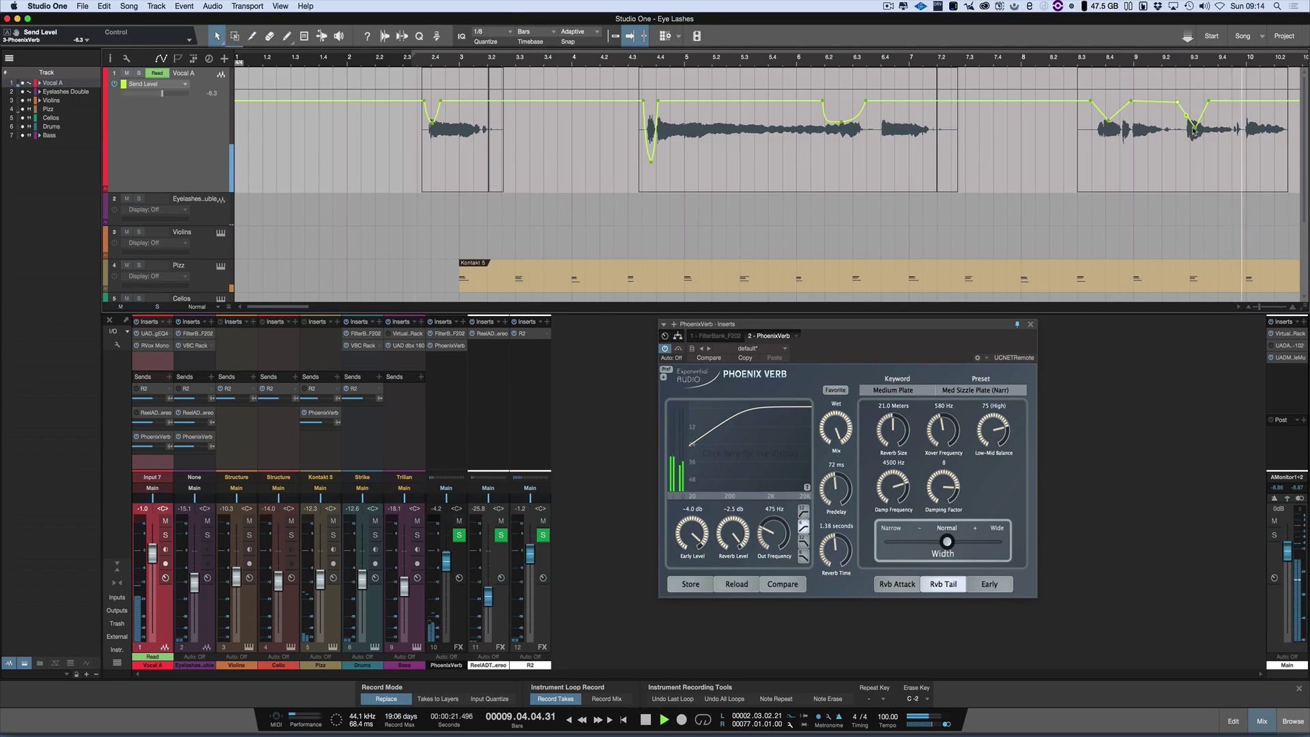
{"action": "key", "text": "space"}
{"action": "left_click_drag", "start_coordinate": [1193, 129], "coordinate": [1194, 113]}
{"action": "left_click", "coordinate": [1154, 63]}
{"action": "key", "text": "space"}
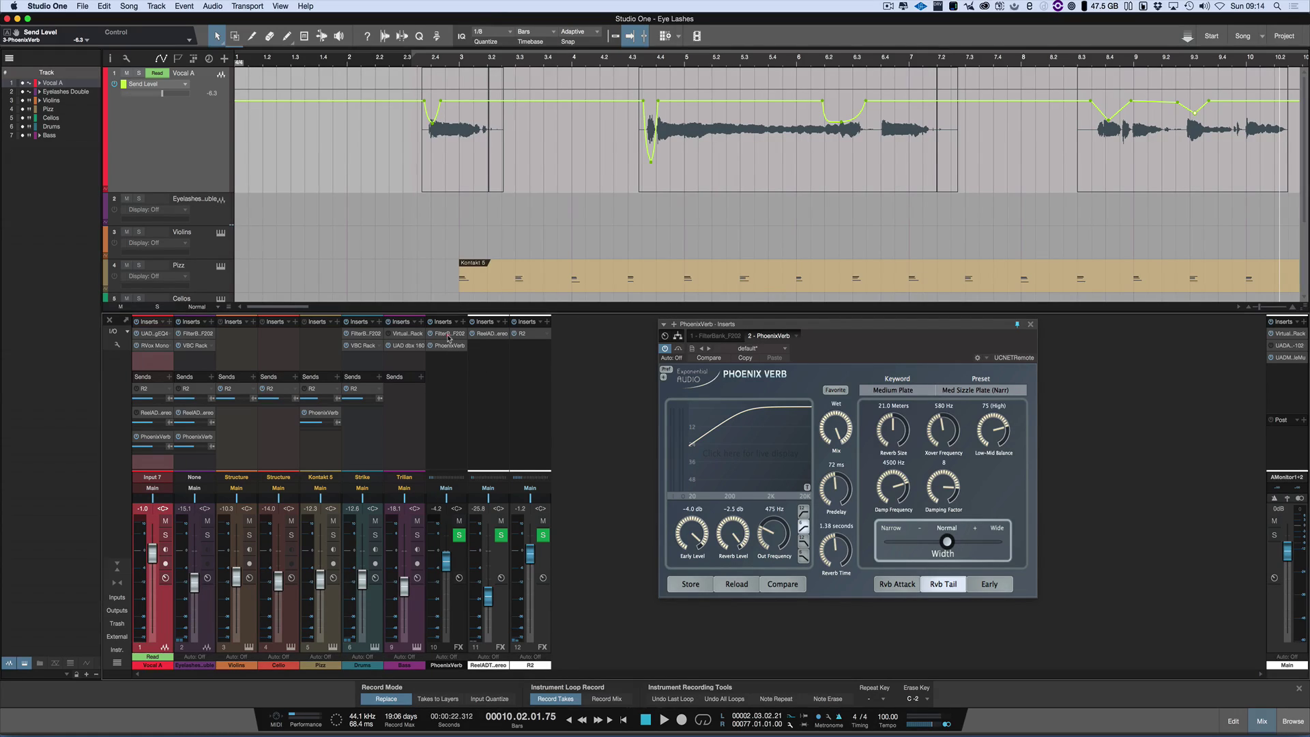
- Open the FilterBank F202 insert on the PhoenixVerb return channel
{"action": "left_click", "coordinate": [448, 335]}
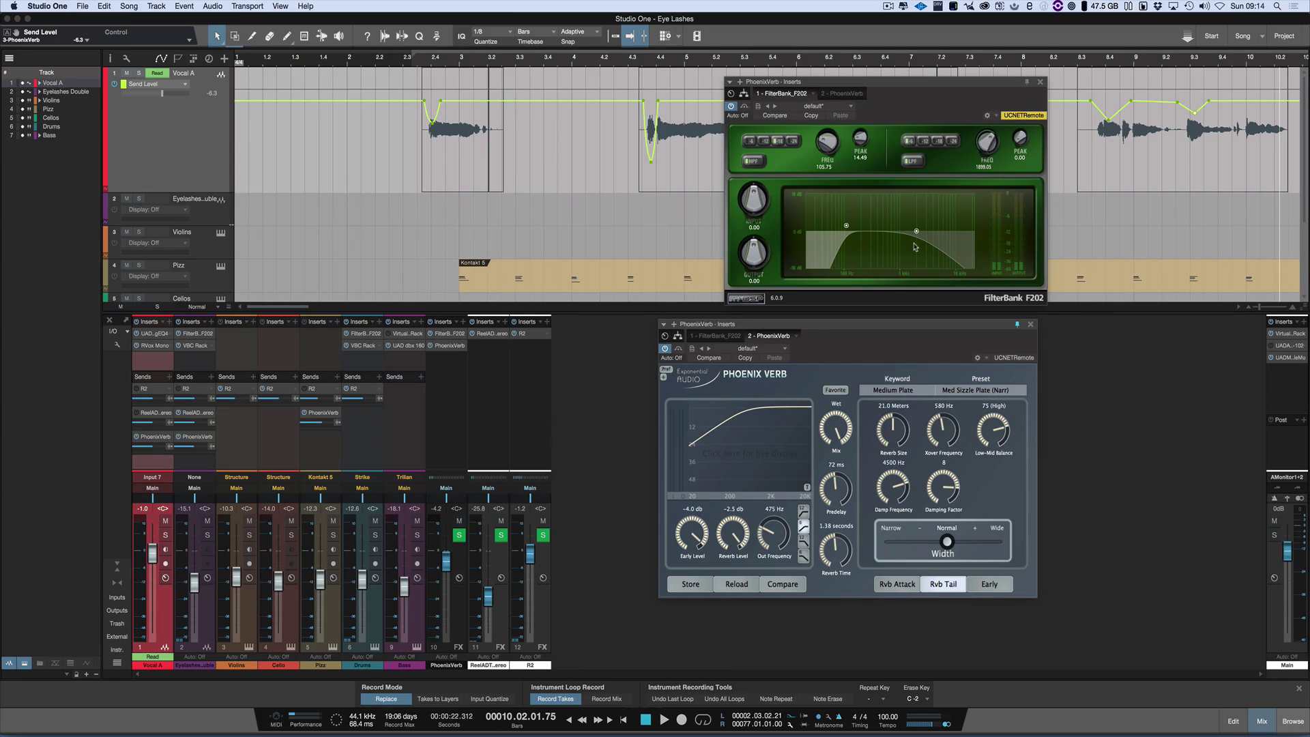